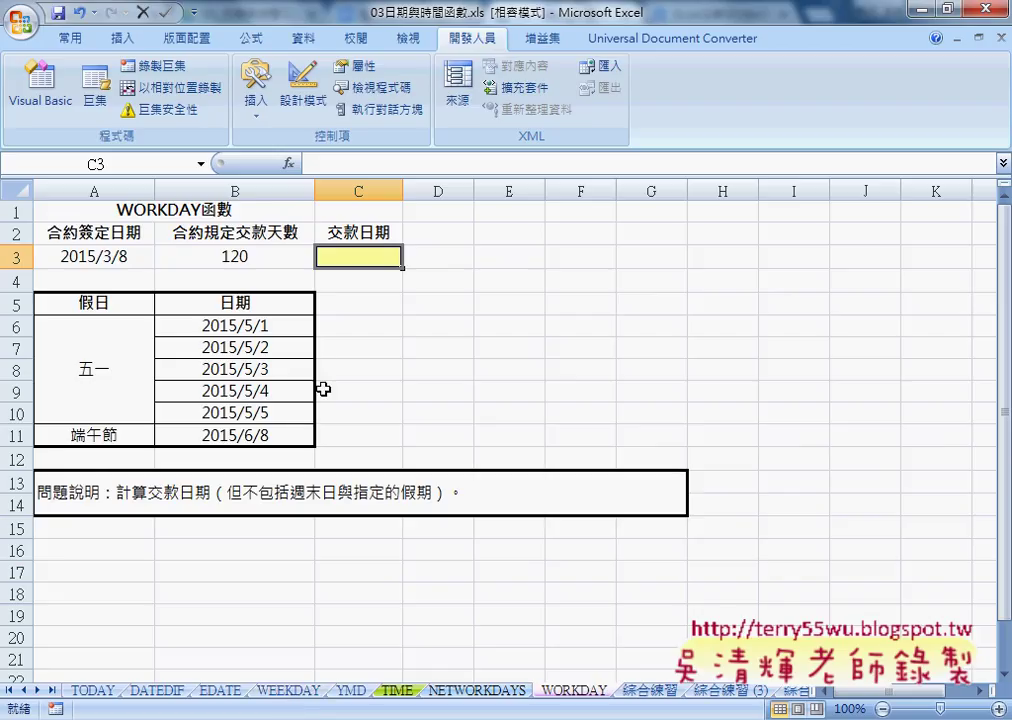
- On the WEEKDAY sheet, enter =WEEKDAY(A3) in D3, showing 星期四 for 2008/5/1
{"action": "left_click", "coordinate": [288, 690]}
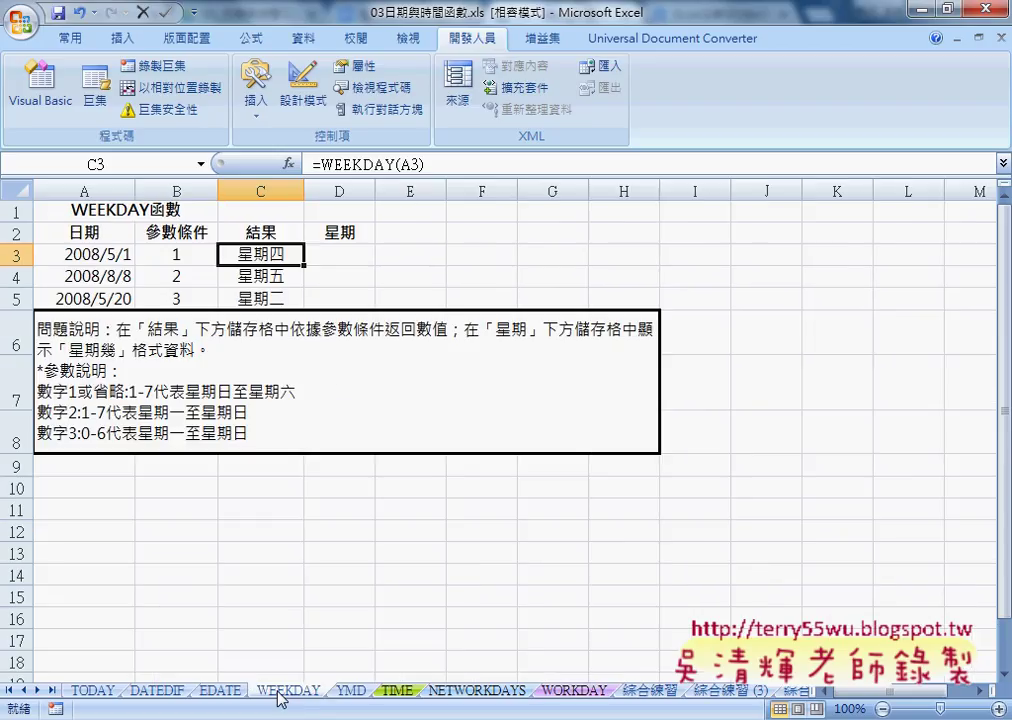
{"action": "left_click", "coordinate": [339, 253]}
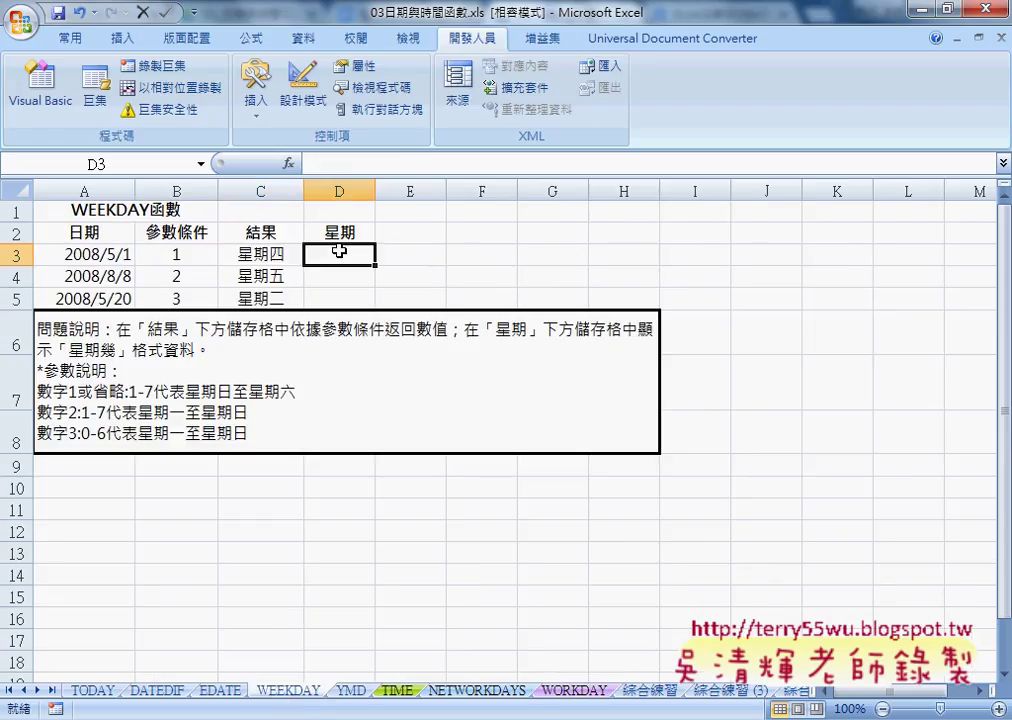
{"action": "left_click", "coordinate": [289, 163]}
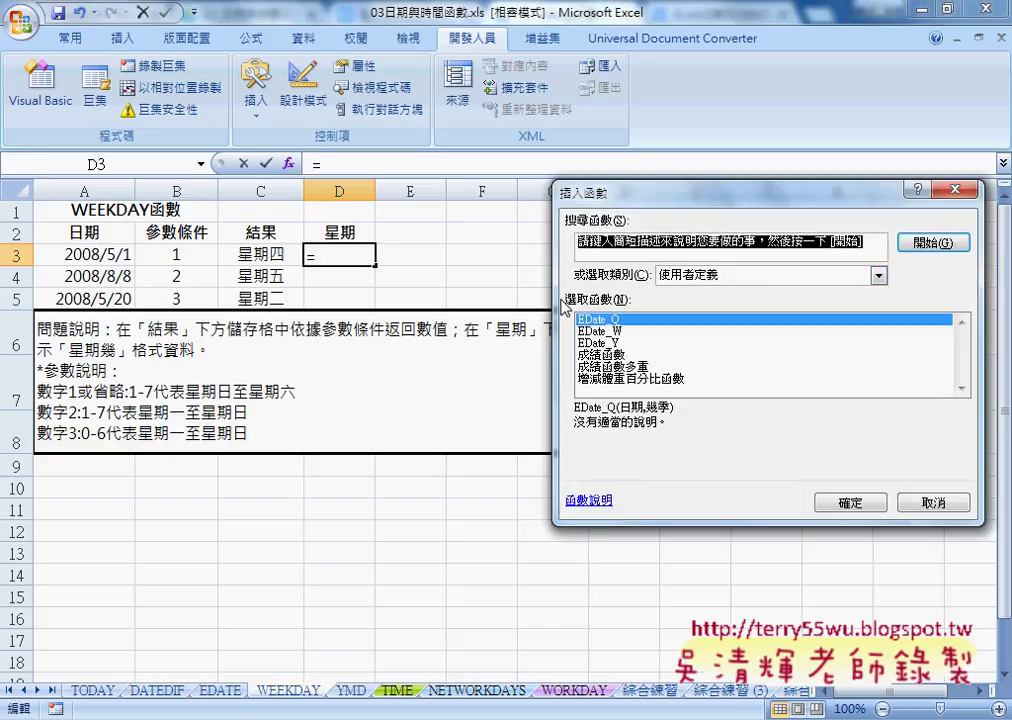
{"action": "left_click", "coordinate": [757, 277]}
{"action": "left_click", "coordinate": [700, 327]}
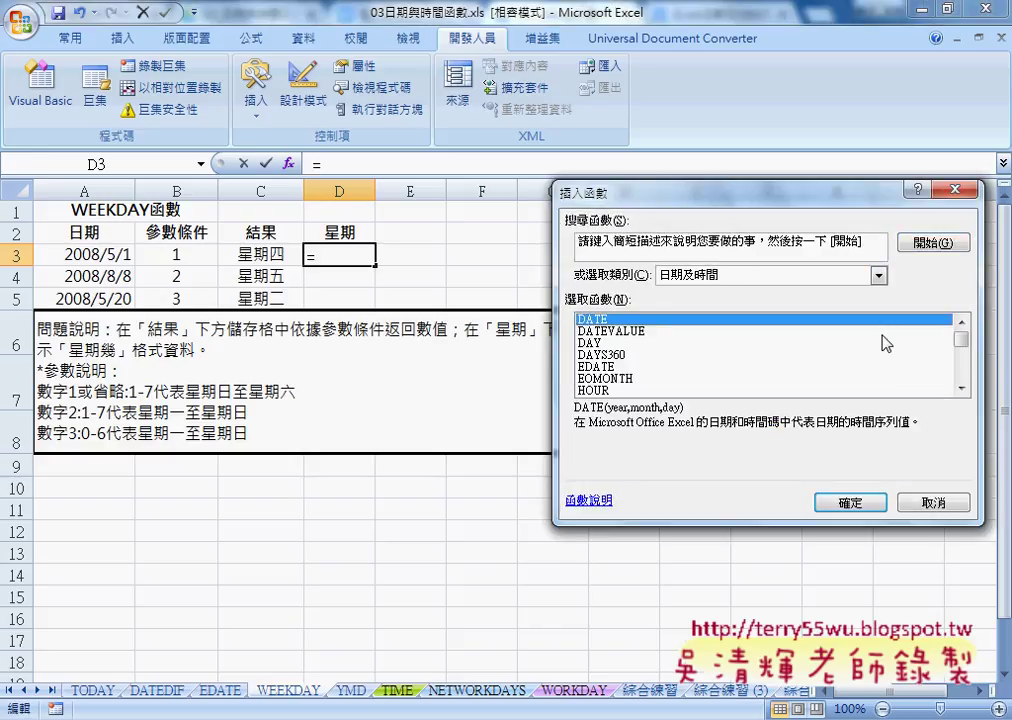
{"action": "scroll", "coordinate": [961, 397], "scroll_direction": "down", "scroll_amount": 5}
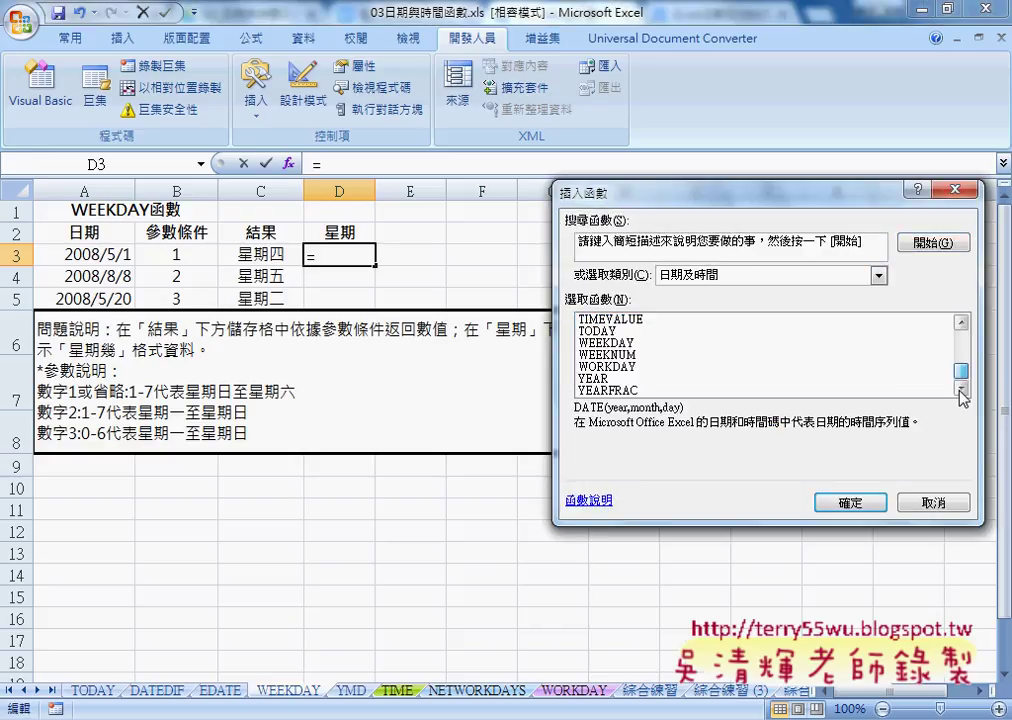
{"action": "left_click", "coordinate": [606, 342]}
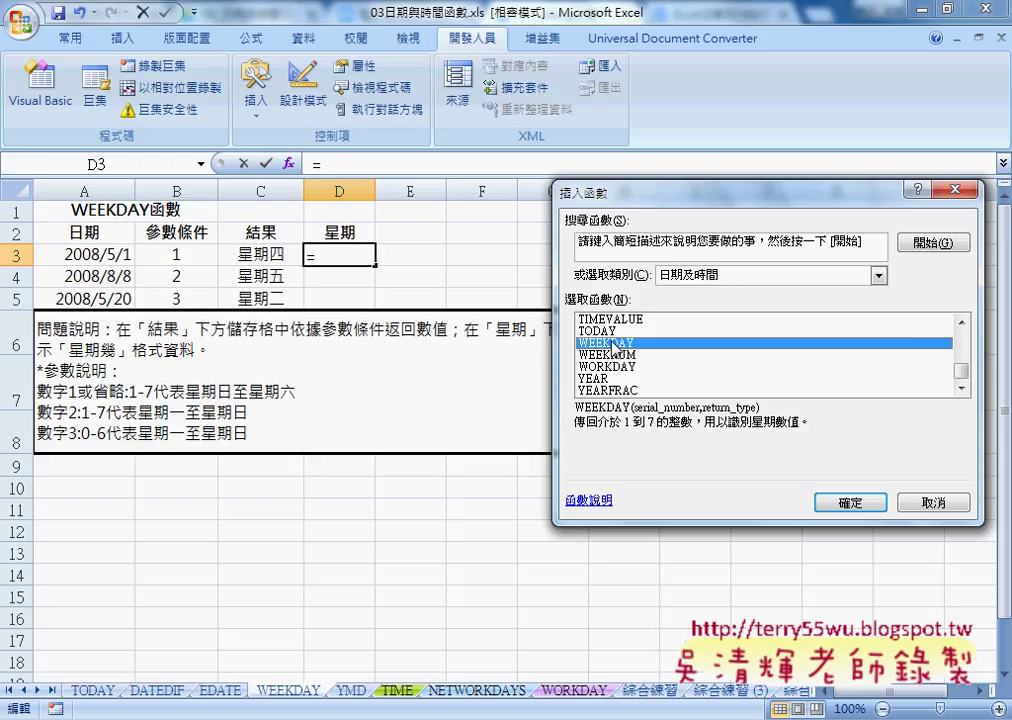
{"action": "left_click", "coordinate": [850, 502]}
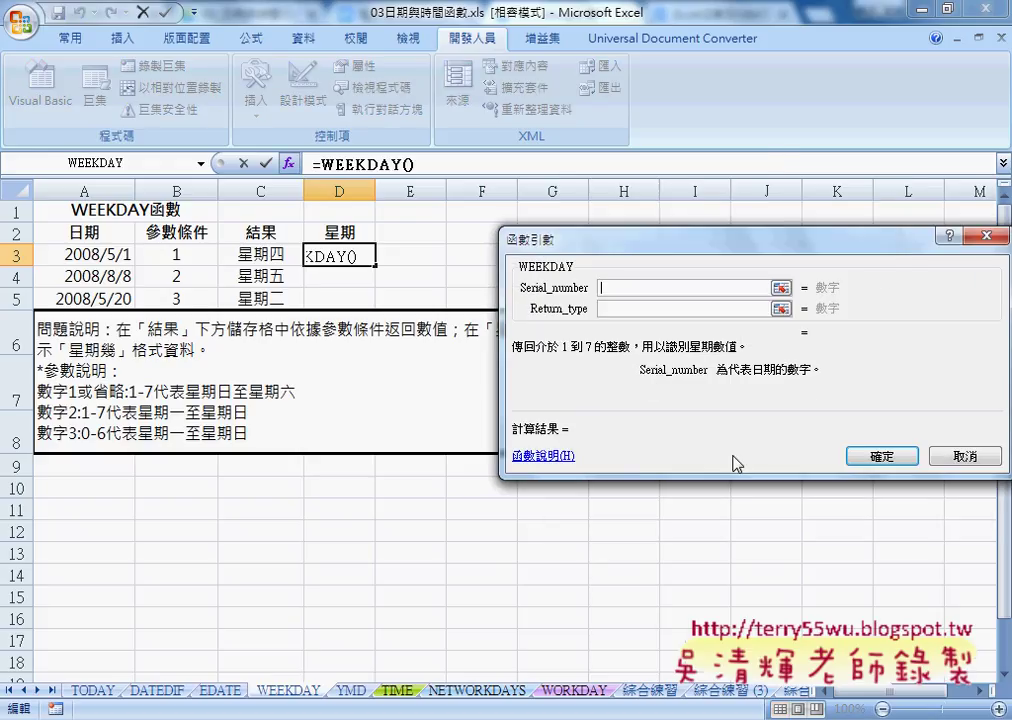
{"action": "left_click", "coordinate": [104, 256]}
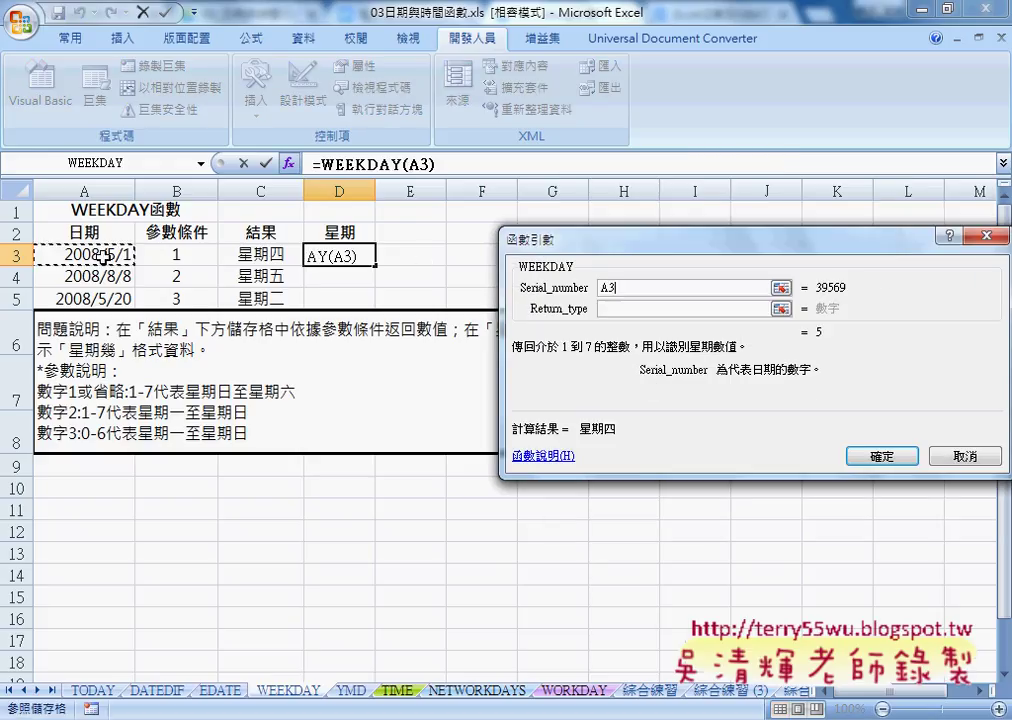
{"action": "left_click", "coordinate": [613, 310]}
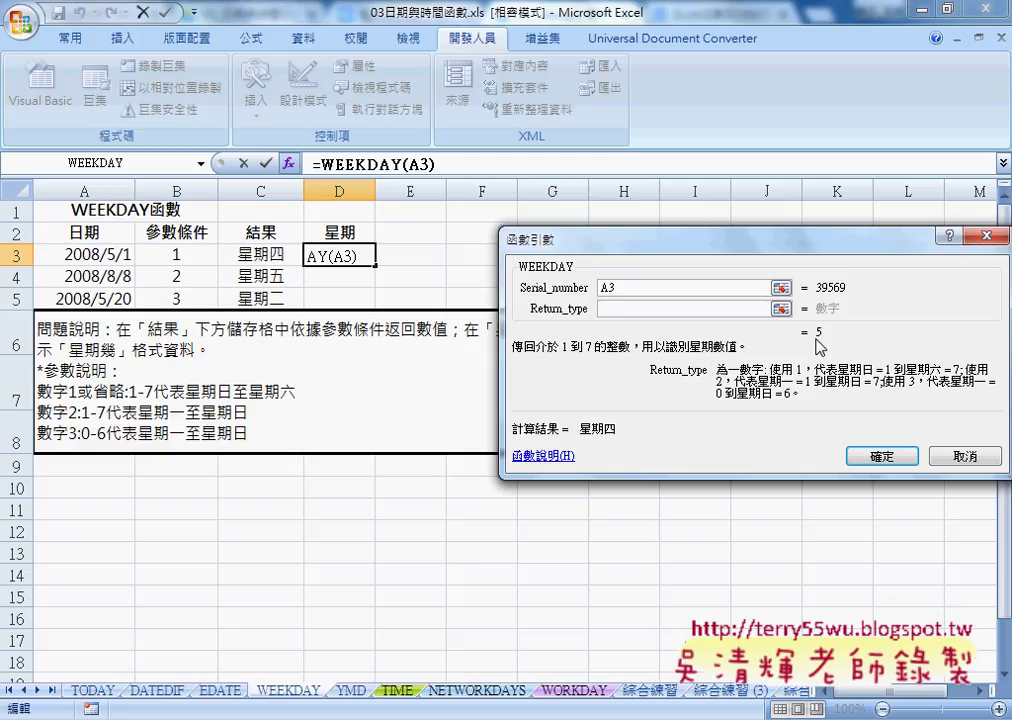
{"action": "left_click", "coordinate": [882, 458]}
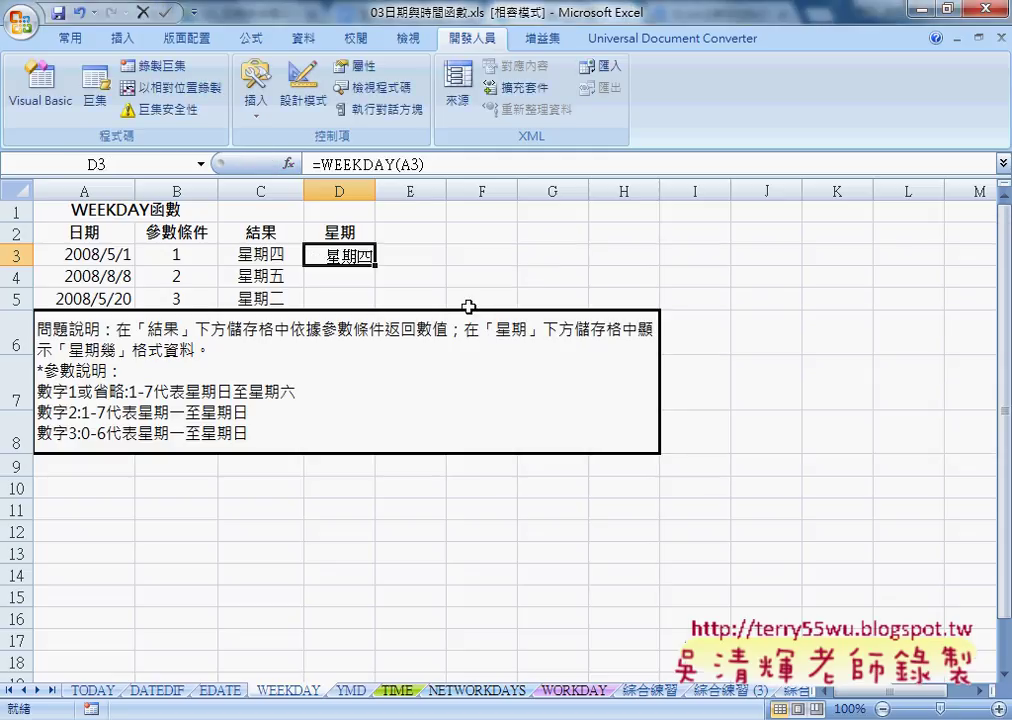
- Change D3's number format to 通用格式 (General) so it shows 5
{"action": "right_click", "coordinate": [351, 255]}
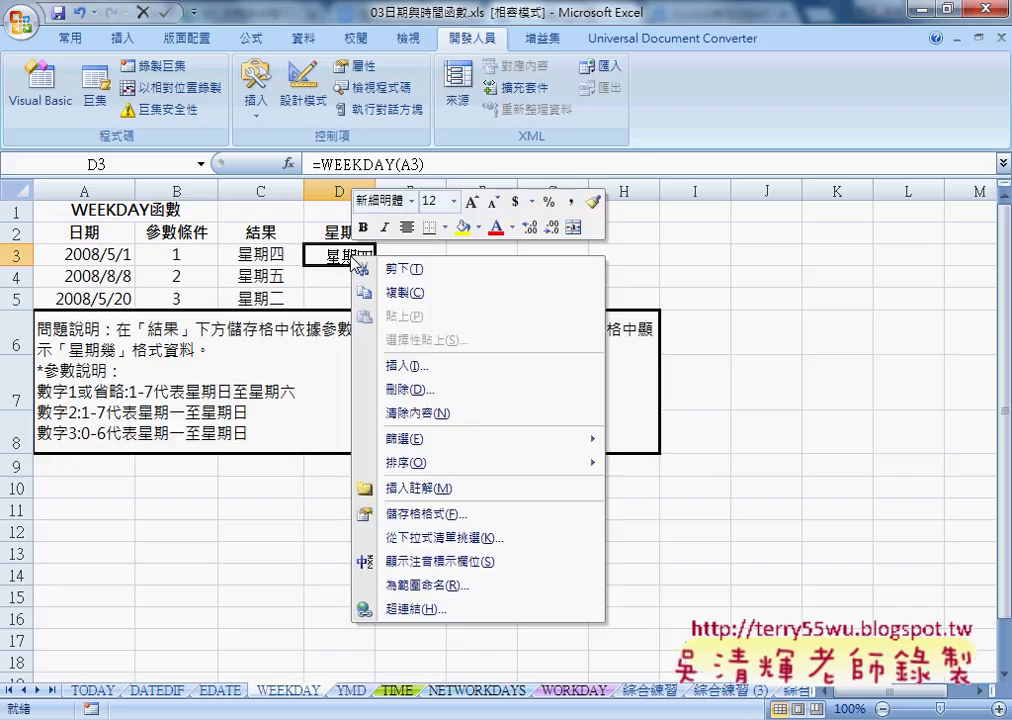
{"action": "left_click", "coordinate": [435, 514]}
{"action": "left_click", "coordinate": [212, 372]}
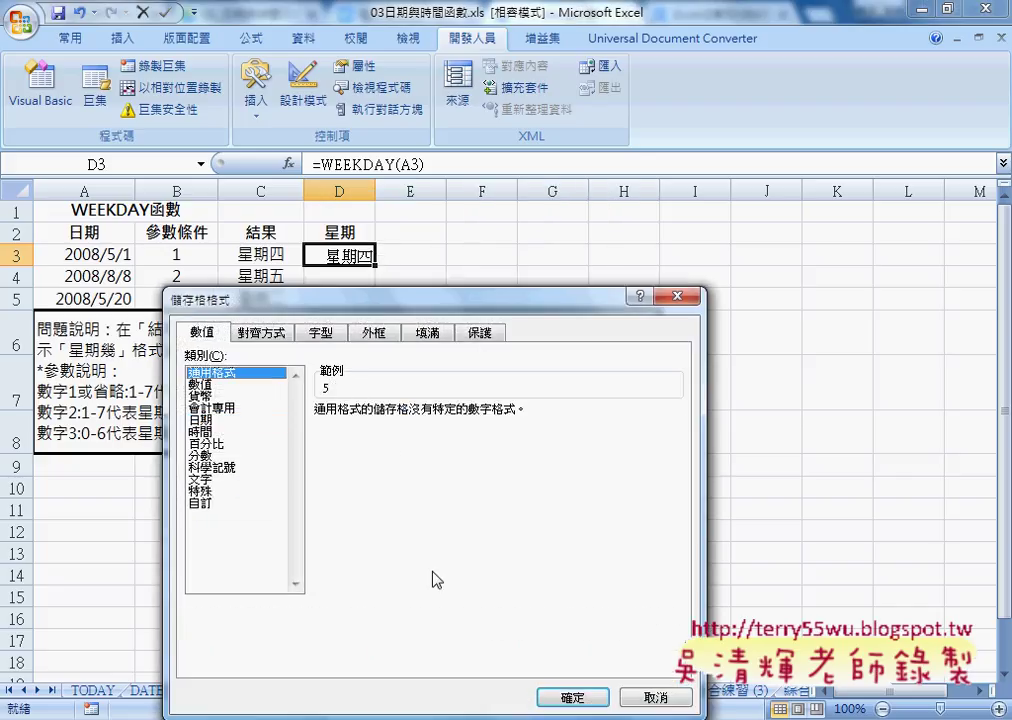
{"action": "left_click", "coordinate": [573, 699]}
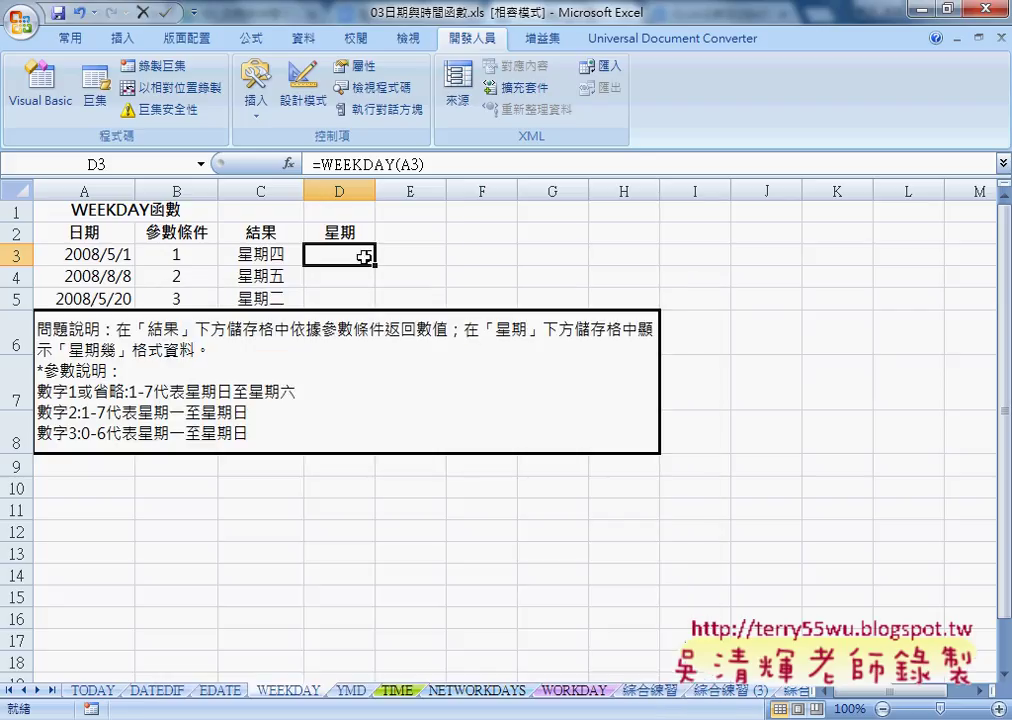
{"action": "left_click", "coordinate": [333, 164]}
{"action": "left_click", "coordinate": [289, 163]}
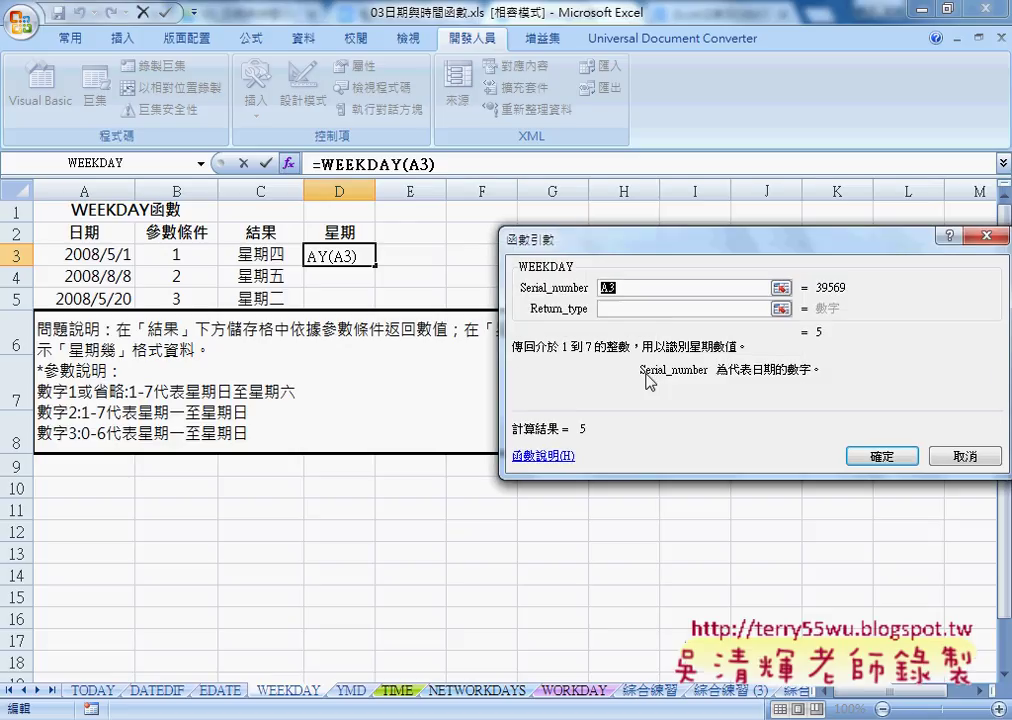
{"action": "left_click", "coordinate": [648, 308]}
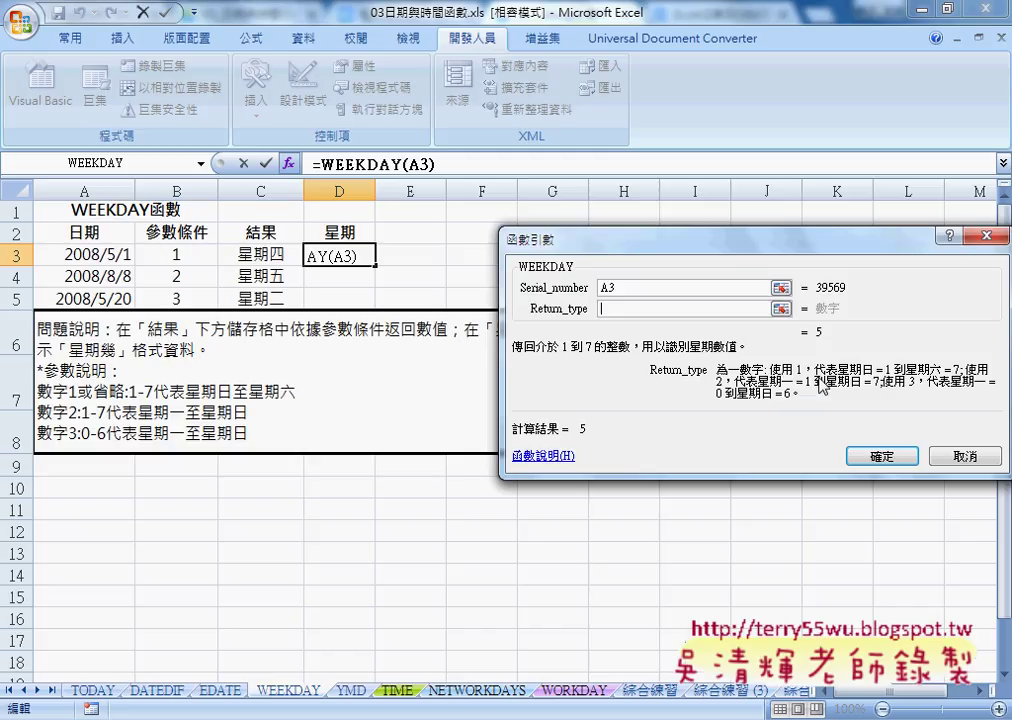
{"action": "type", "text": "2"}
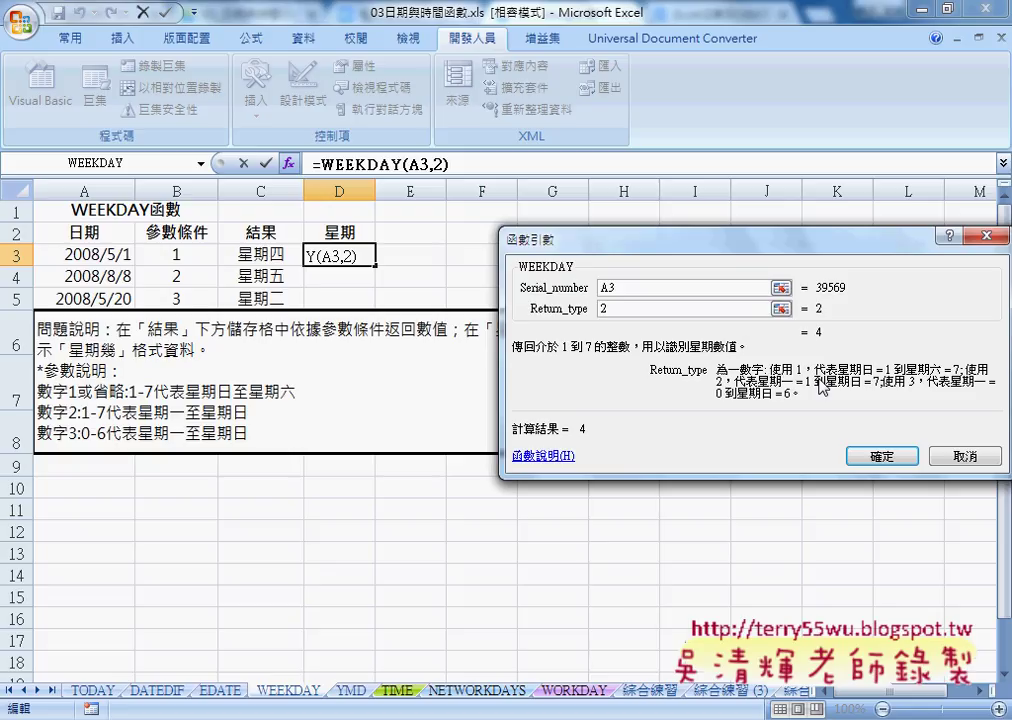
{"action": "key", "text": "BackSpace"}
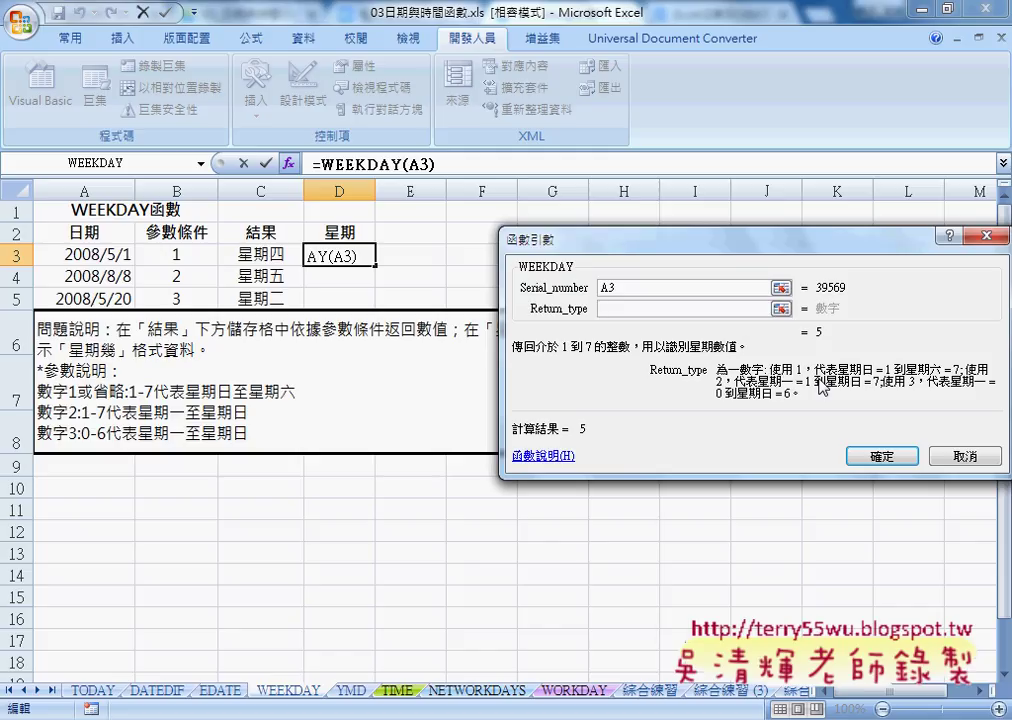
{"action": "left_click", "coordinate": [893, 460]}
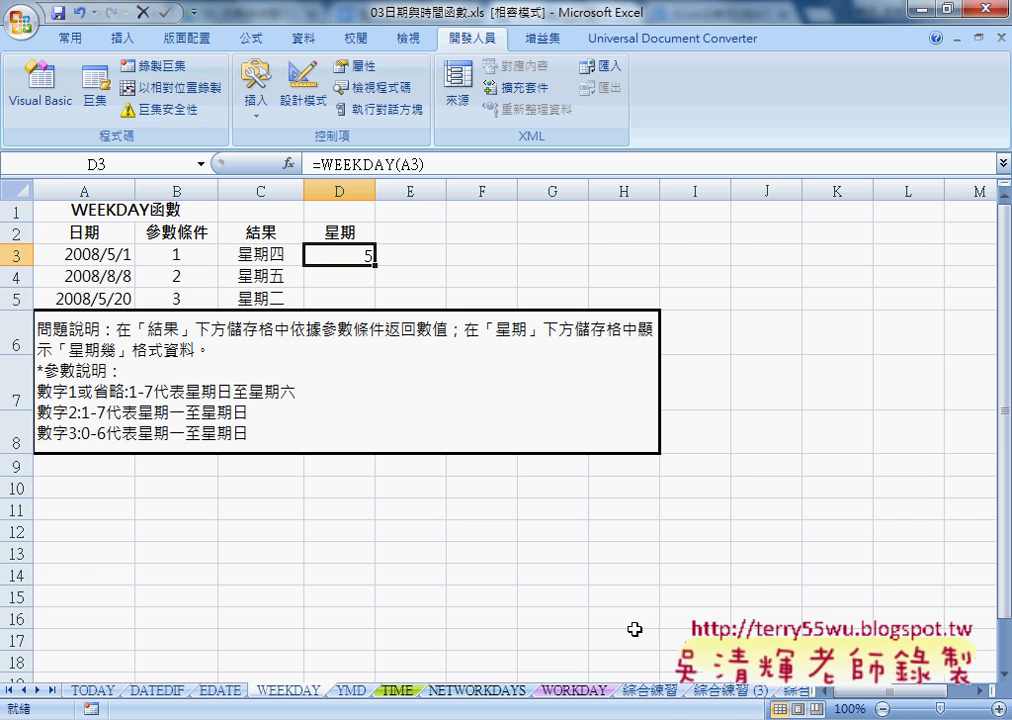
- Go to the 綜合練習 (3) sheet and preview a formula-based conditional formatting rule, then cancel
{"action": "left_click", "coordinate": [728, 693]}
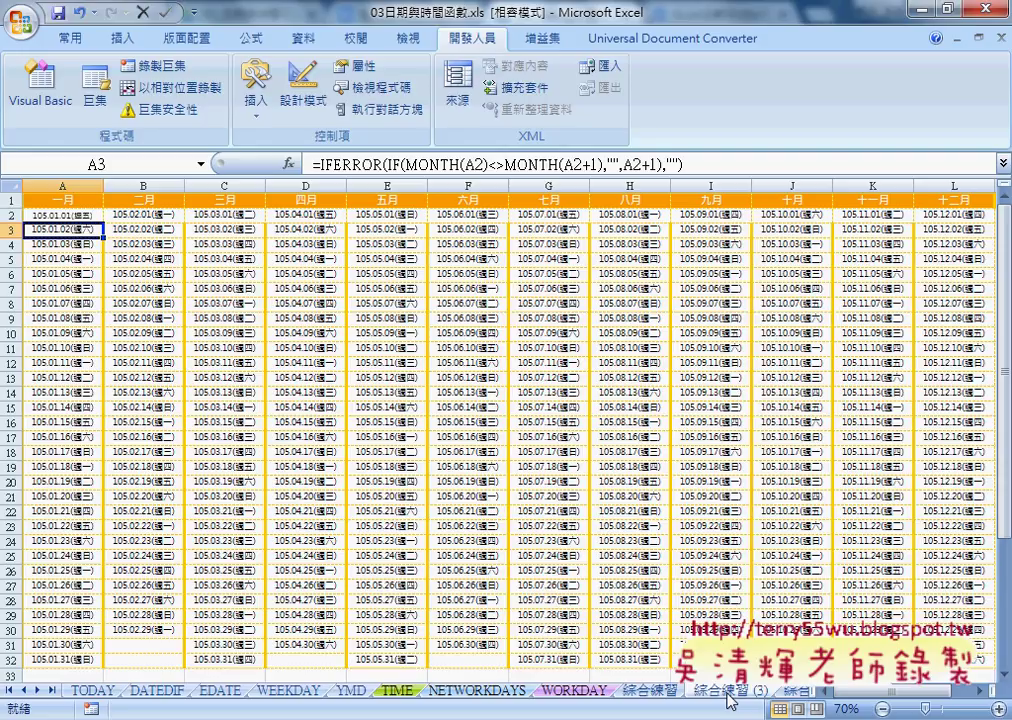
{"action": "left_click", "coordinate": [70, 38]}
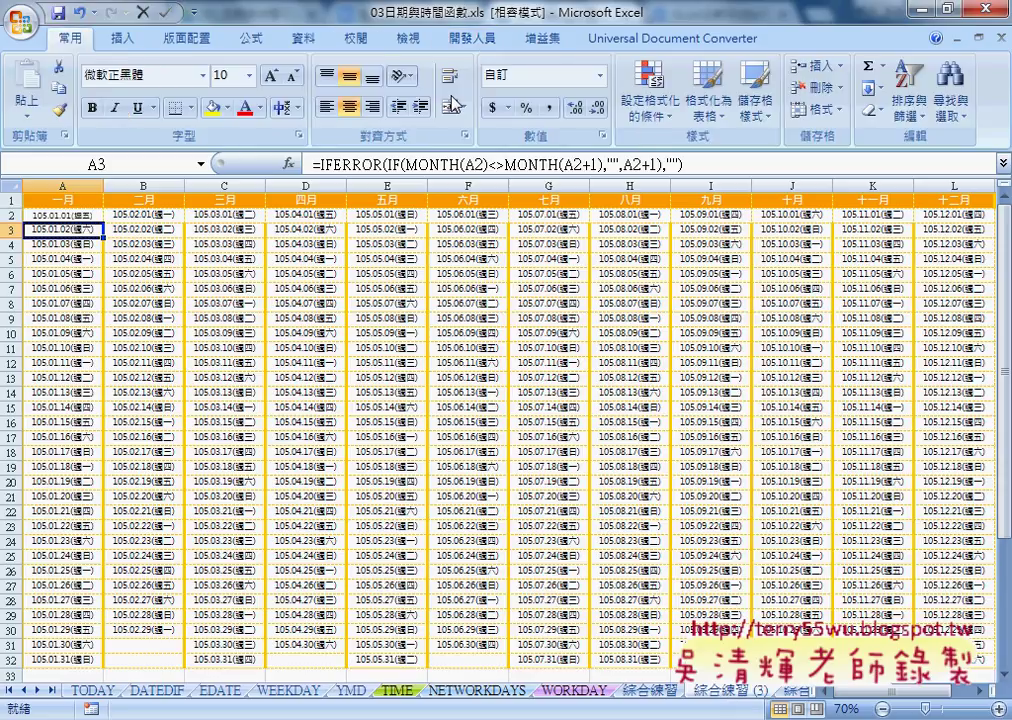
{"action": "left_click", "coordinate": [648, 112]}
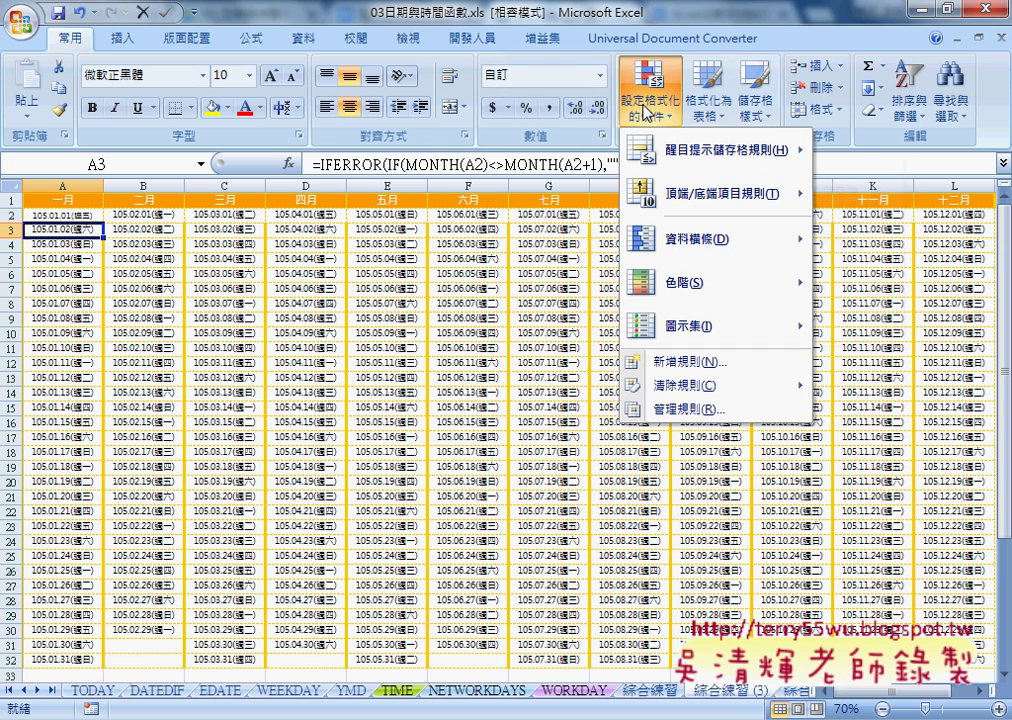
{"action": "left_click", "coordinate": [692, 365]}
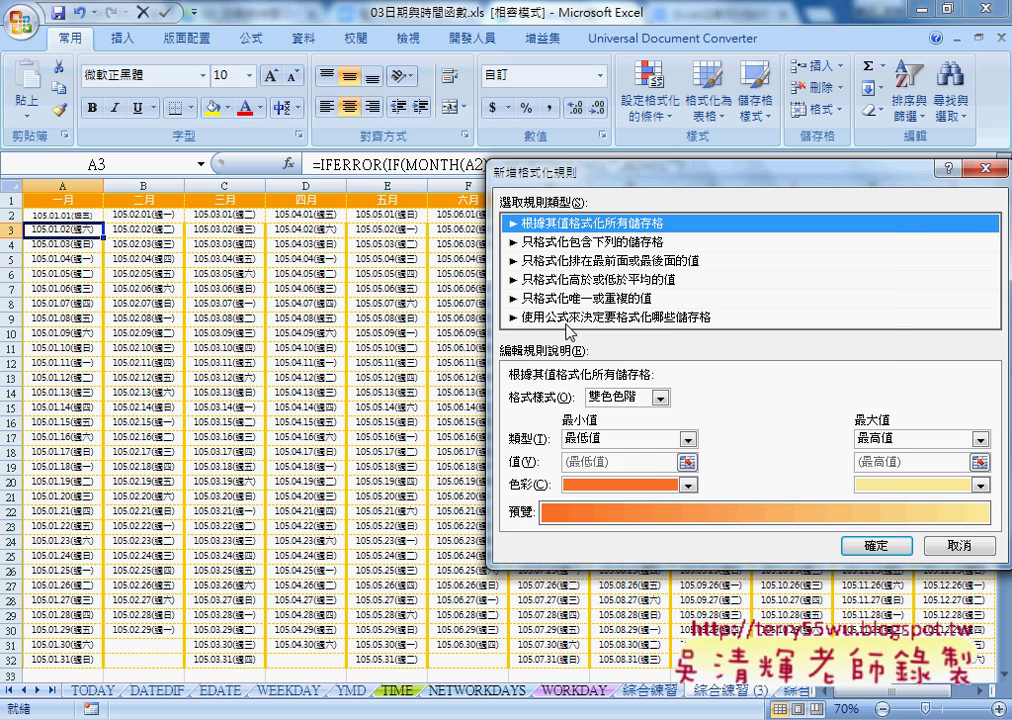
{"action": "left_click", "coordinate": [569, 317]}
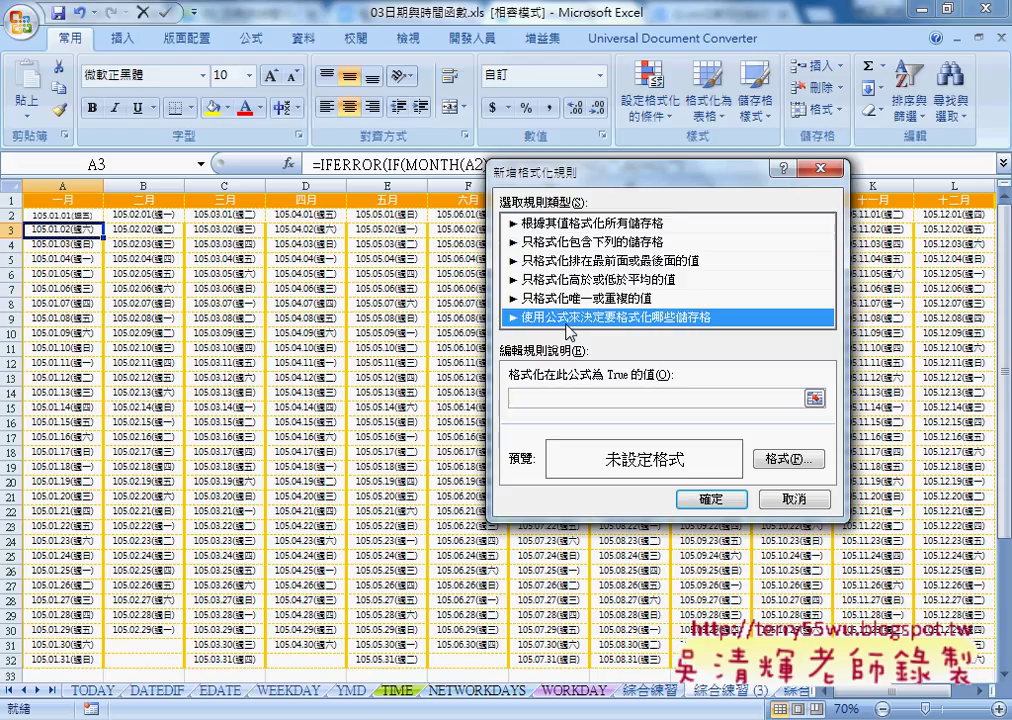
{"action": "left_click", "coordinate": [565, 397]}
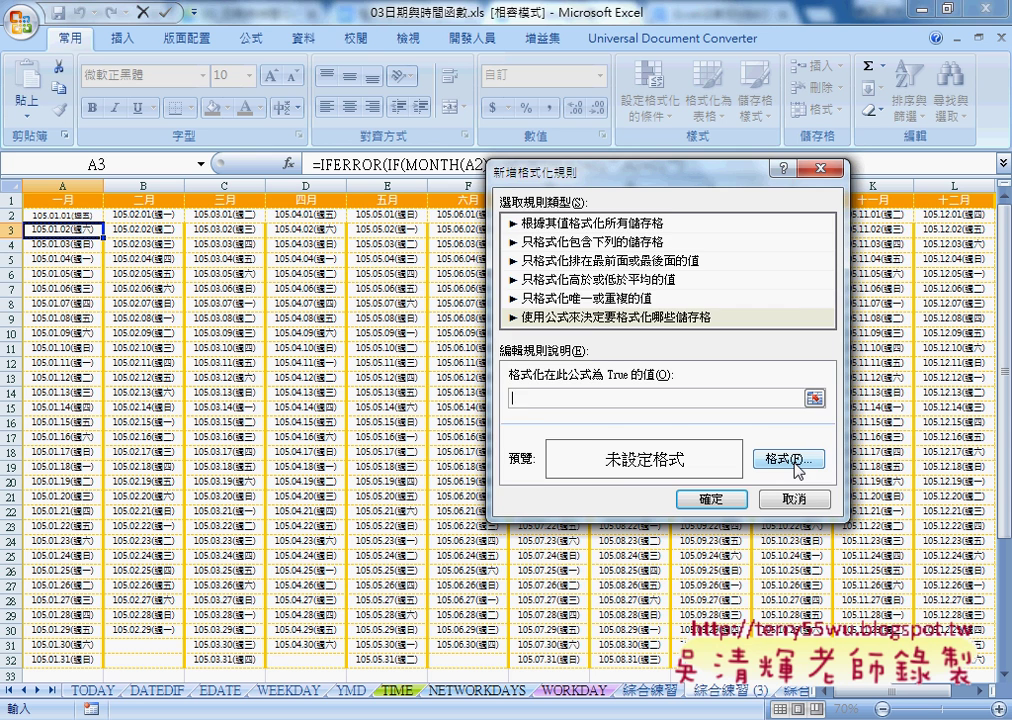
{"action": "left_click", "coordinate": [795, 507]}
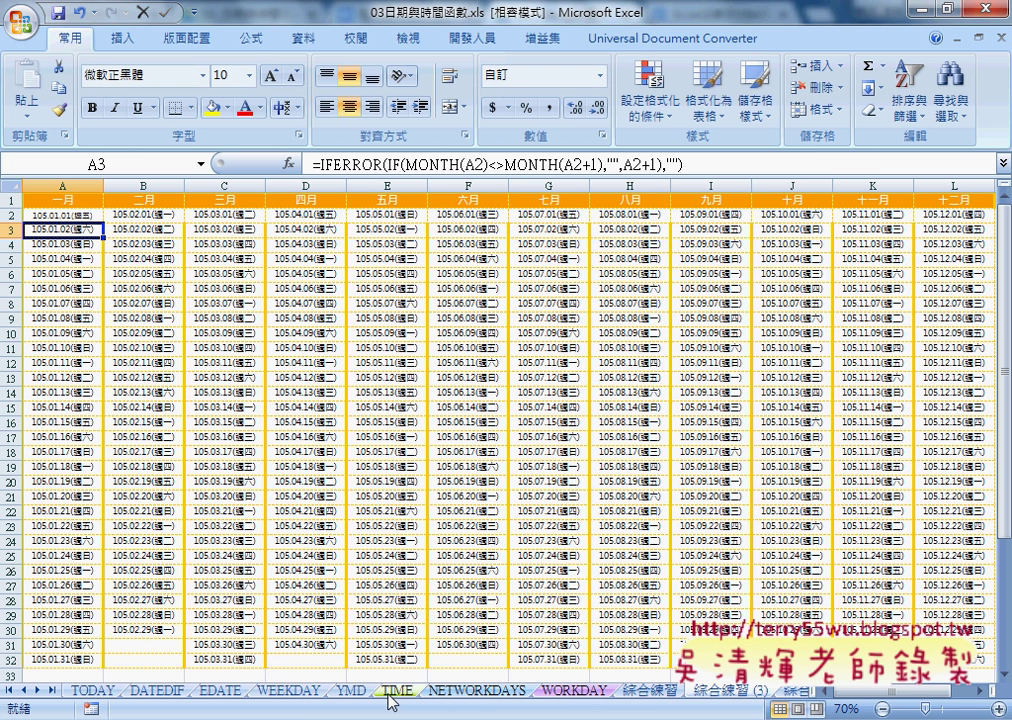
- Review the WORKDAY sheet's A3, B3 and C3 cells, then go to the NETWORKDAYS sheet
{"action": "left_click", "coordinate": [472, 700]}
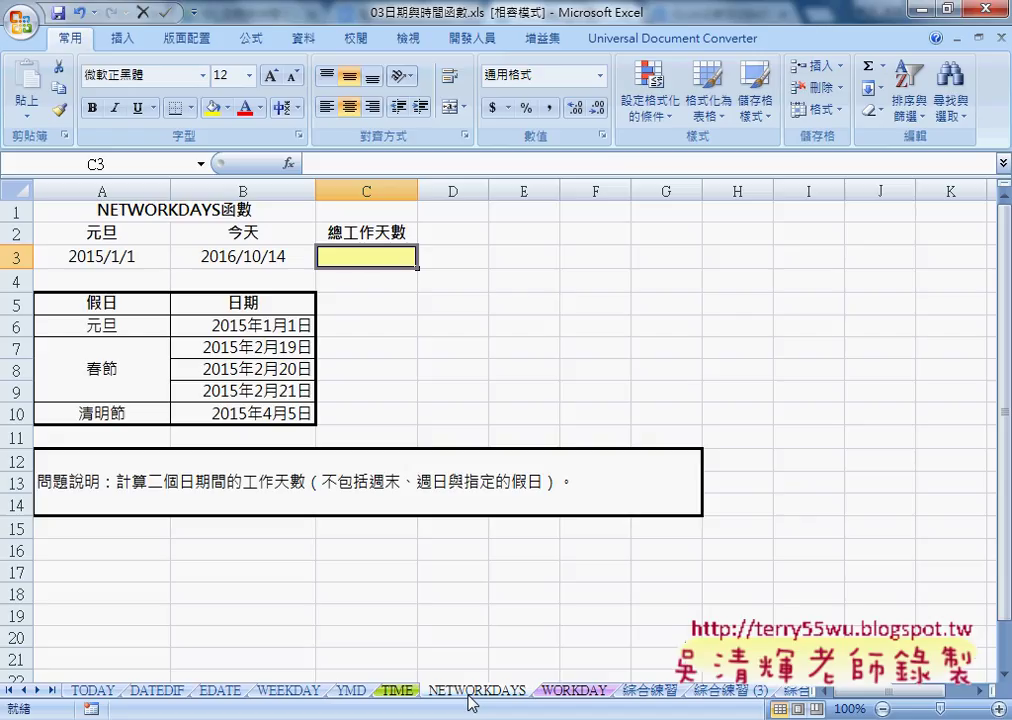
{"action": "left_click", "coordinate": [575, 690]}
{"action": "left_click", "coordinate": [500, 700]}
{"action": "left_click", "coordinate": [575, 692]}
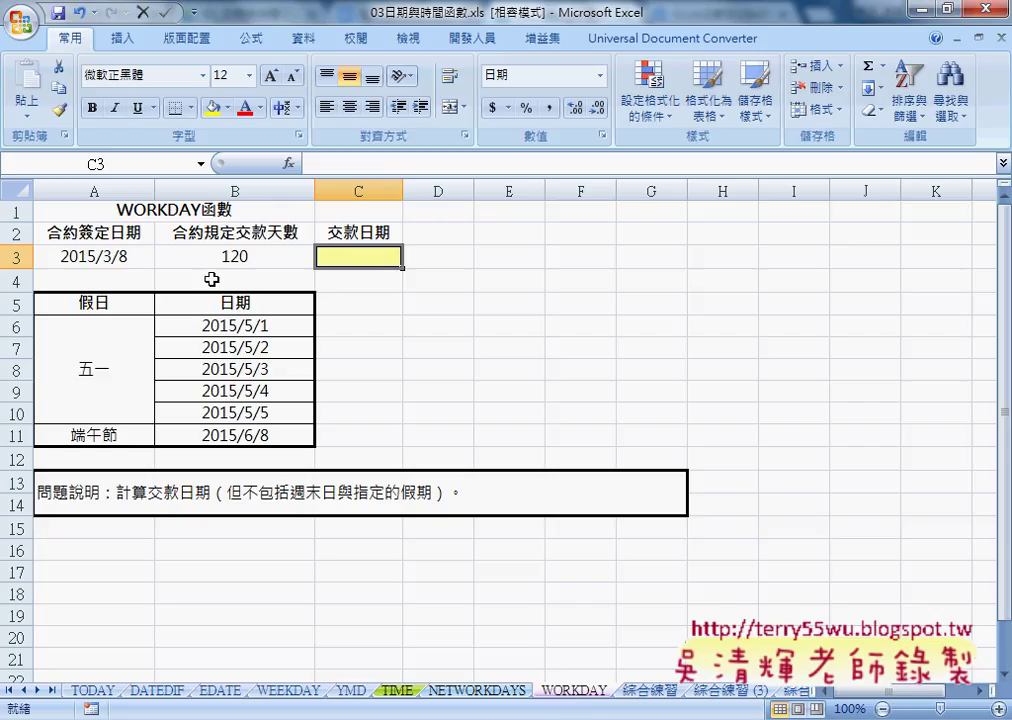
{"action": "left_click", "coordinate": [89, 257]}
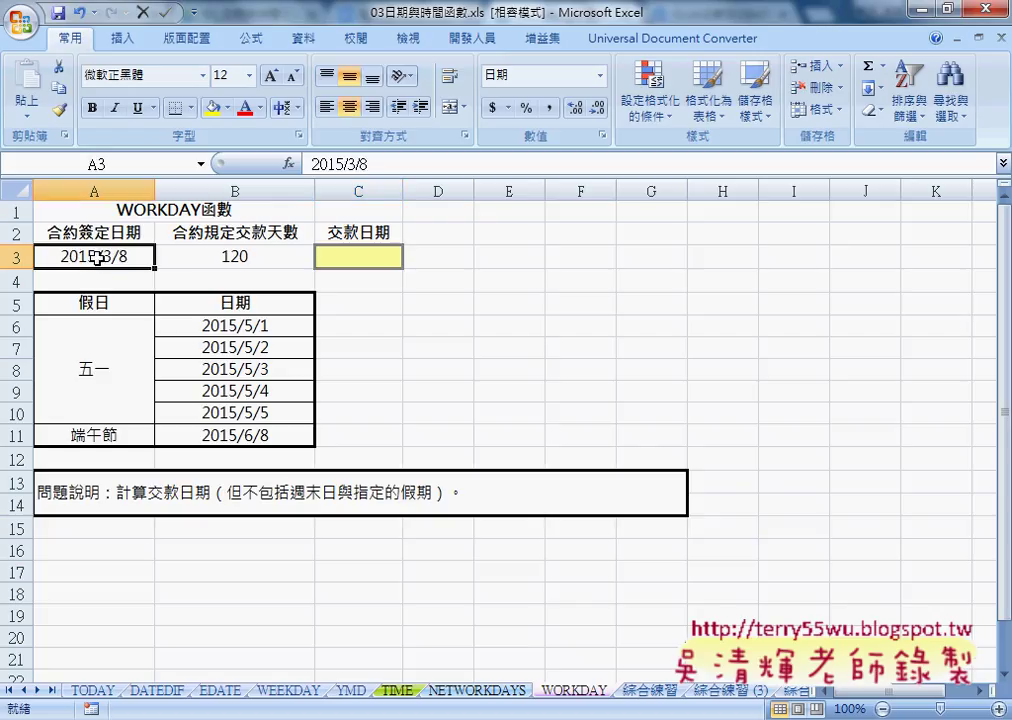
{"action": "left_click", "coordinate": [246, 257]}
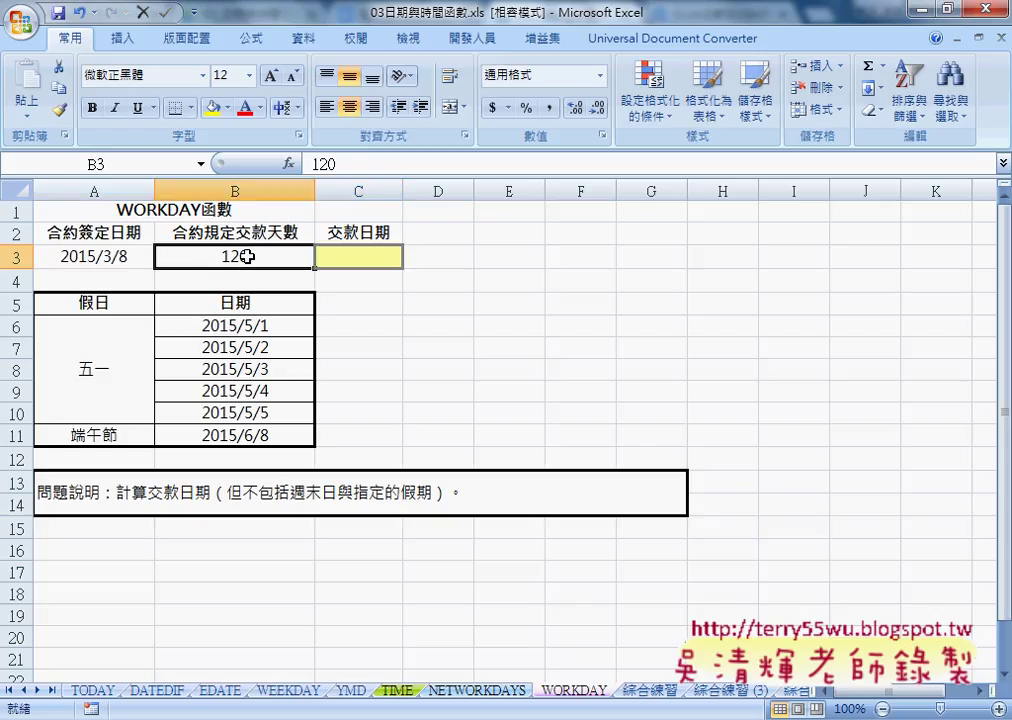
{"action": "left_click", "coordinate": [375, 257]}
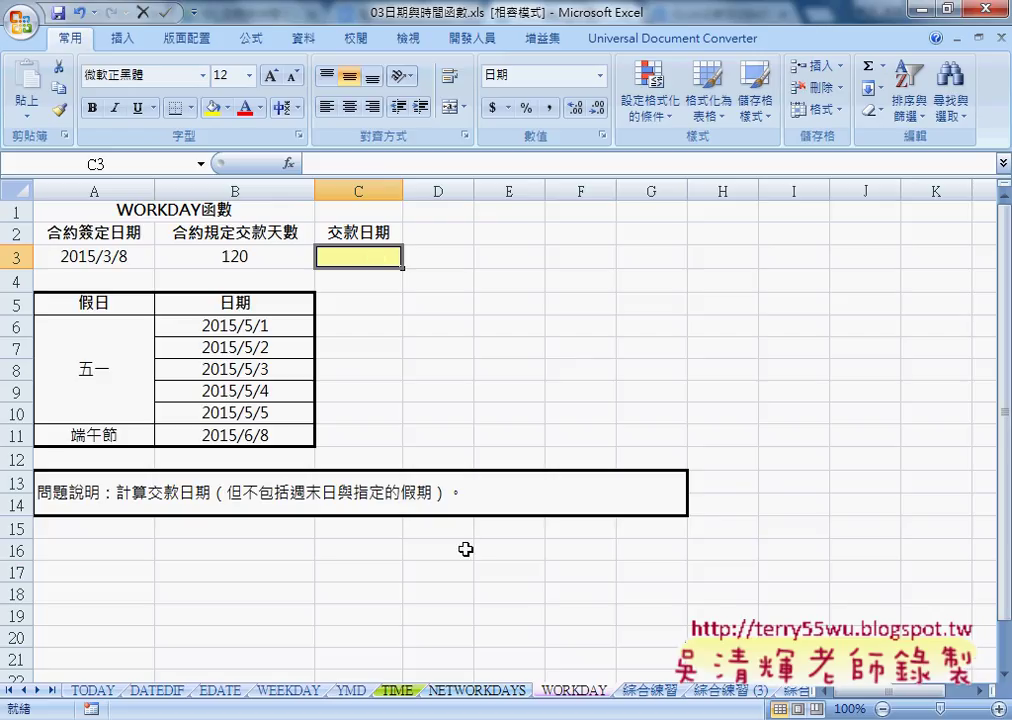
{"action": "left_click", "coordinate": [478, 690]}
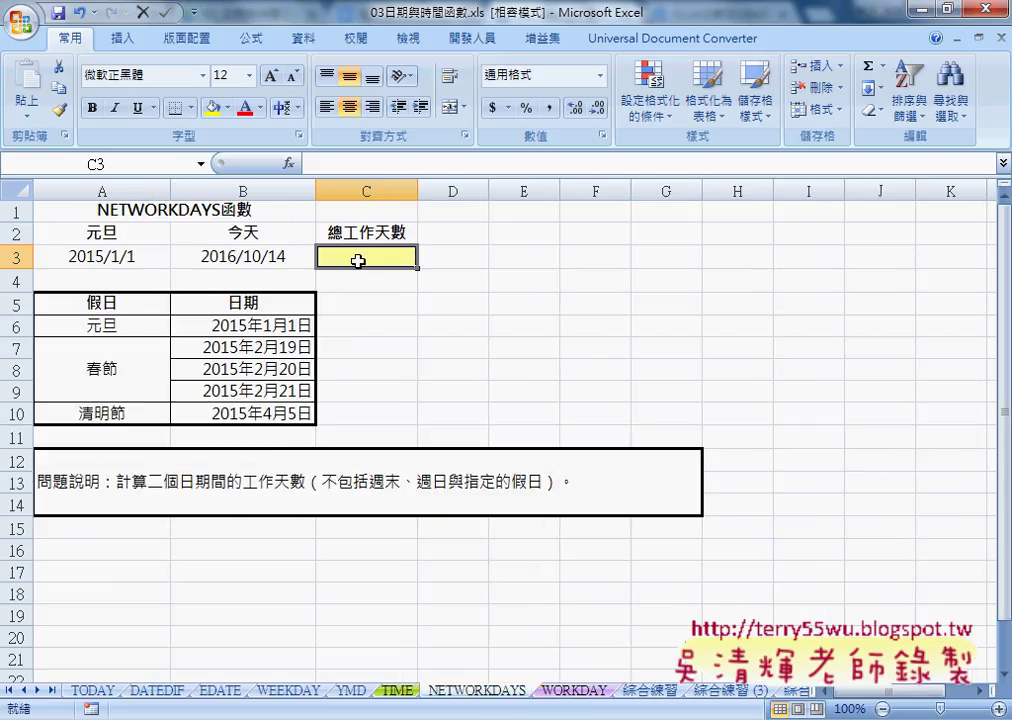
- Insert the NETWORKDAYS function into C3 from the date and time category
{"action": "left_click", "coordinate": [289, 163]}
{"action": "left_click", "coordinate": [685, 261]}
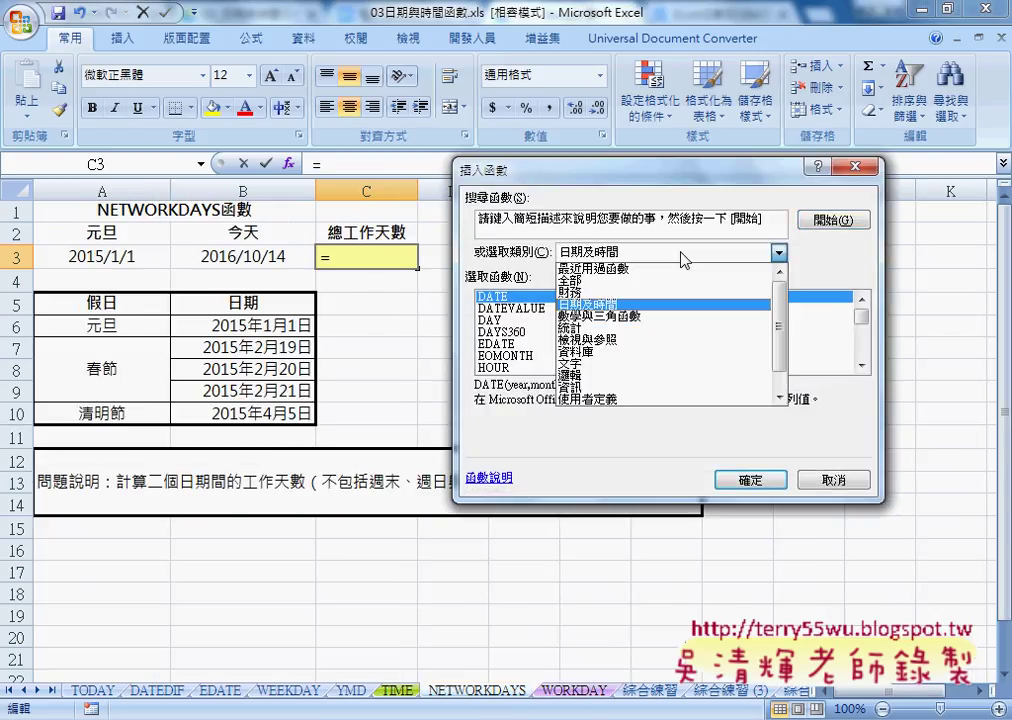
{"action": "left_click_drag", "start_coordinate": [779, 316], "coordinate": [783, 372]}
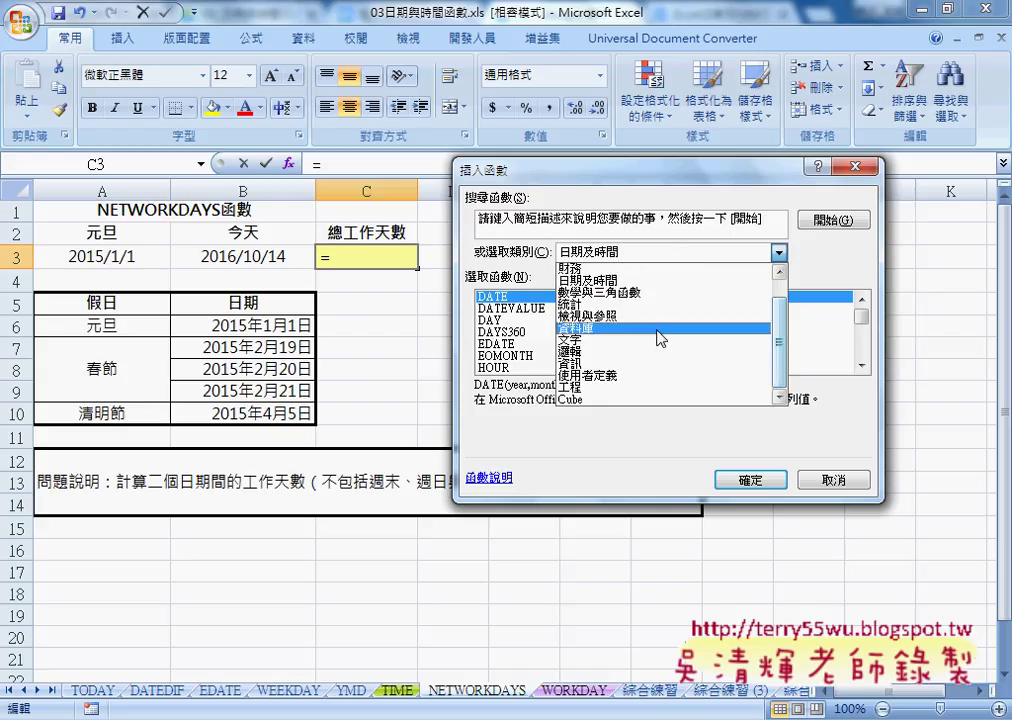
{"action": "left_click", "coordinate": [648, 284]}
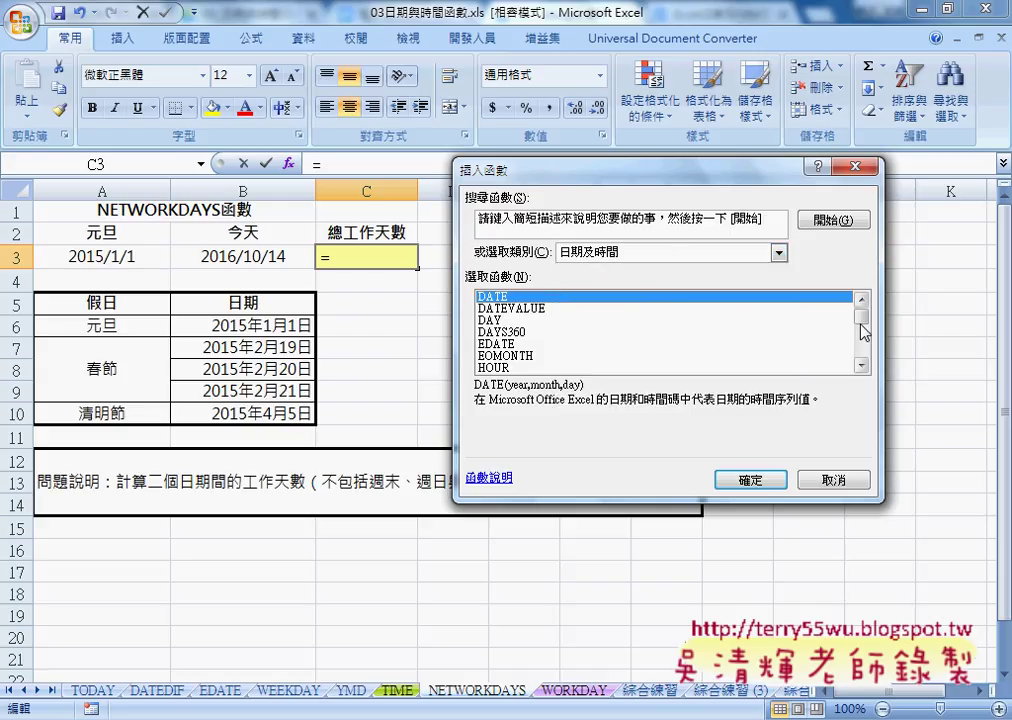
{"action": "left_click_drag", "start_coordinate": [861, 318], "coordinate": [862, 347]}
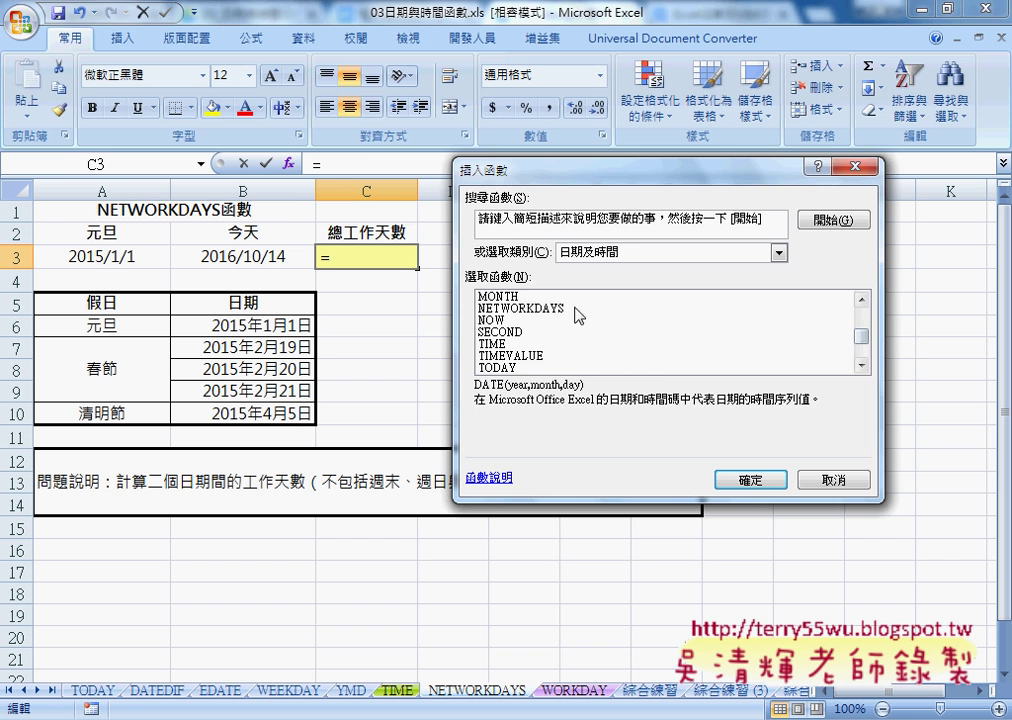
{"action": "left_click", "coordinate": [520, 308]}
{"action": "left_click", "coordinate": [750, 480]}
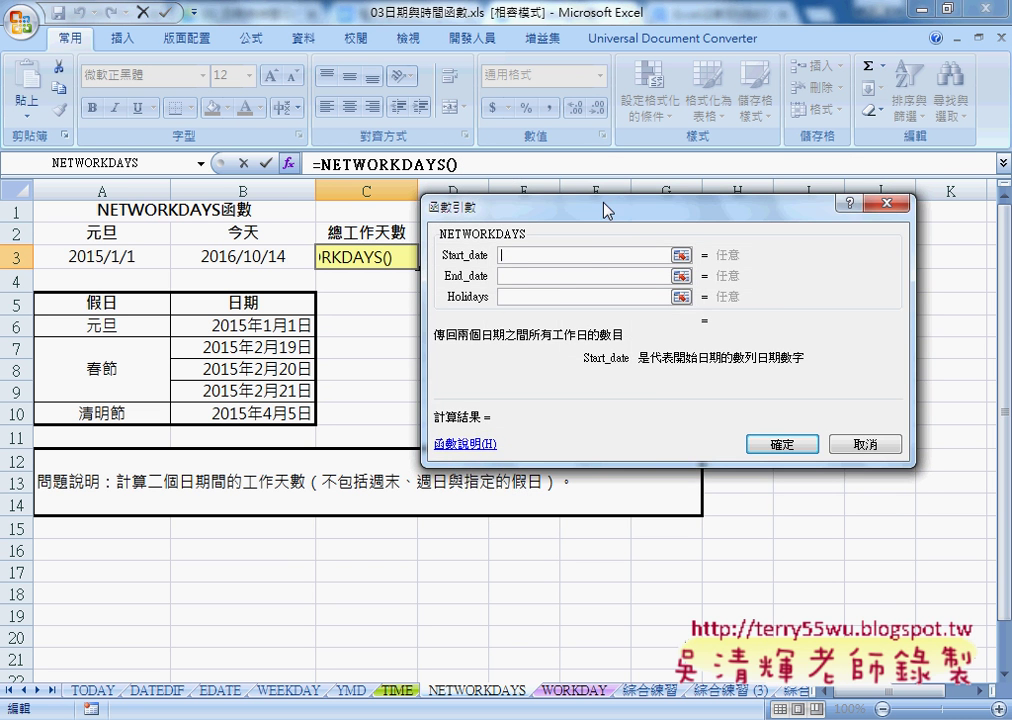
- Set NETWORKDAYS to start A3, end B3, holidays B6:B10, giving 464
{"action": "left_click_drag", "start_coordinate": [607, 210], "coordinate": [677, 233]}
{"action": "left_click", "coordinate": [140, 257]}
{"action": "left_click", "coordinate": [580, 300]}
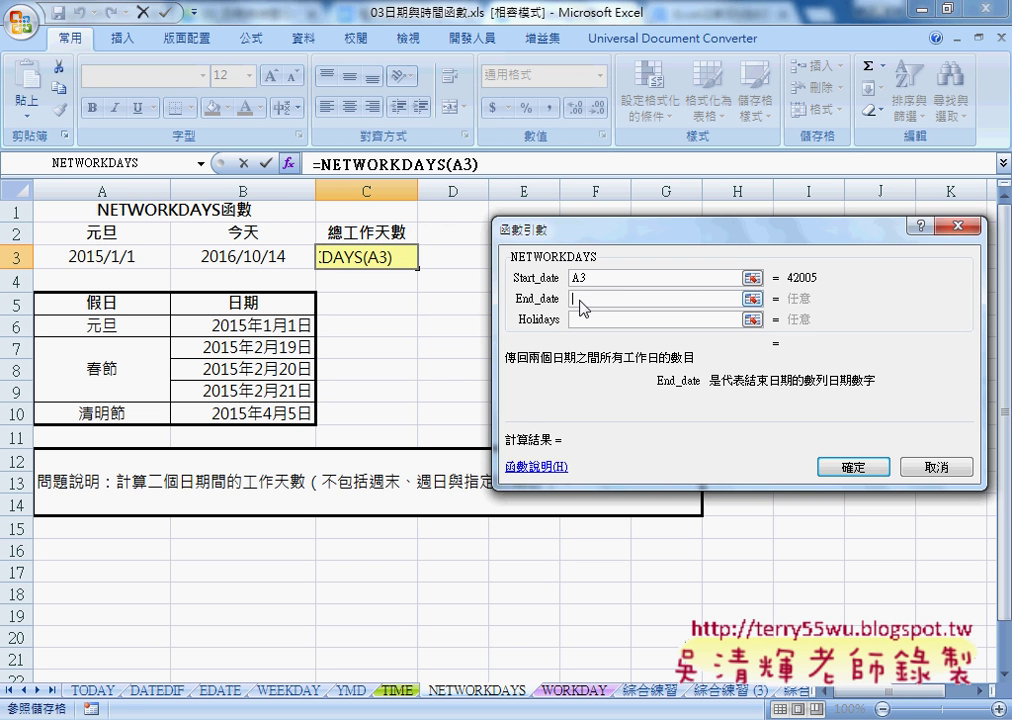
{"action": "left_click", "coordinate": [250, 258]}
{"action": "left_click", "coordinate": [585, 320]}
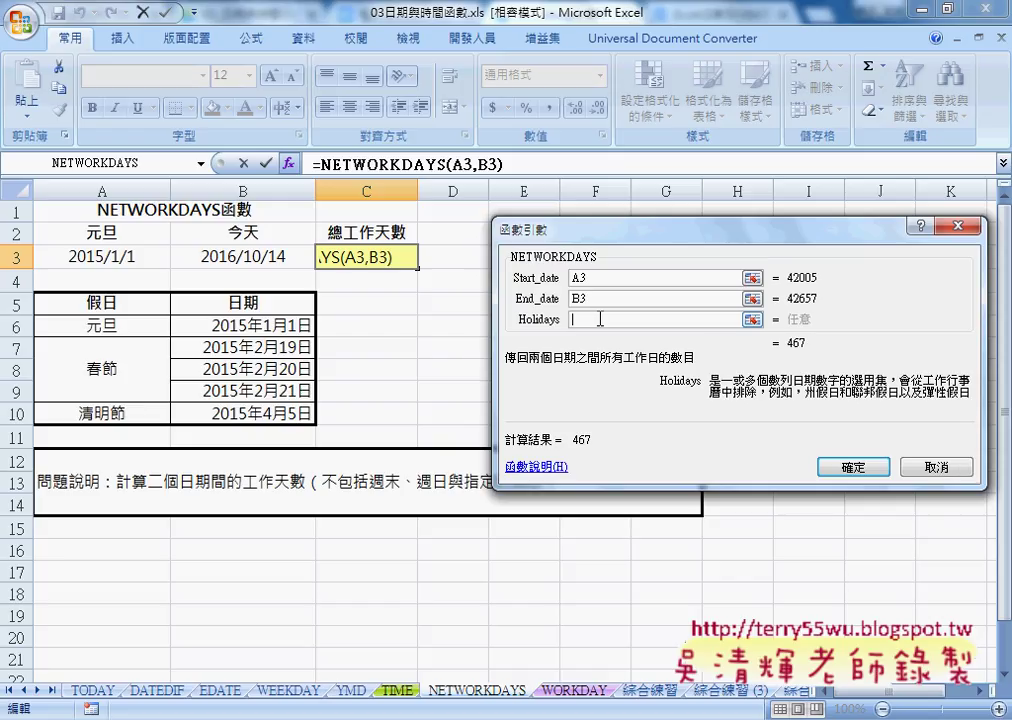
{"action": "left_click", "coordinate": [256, 334]}
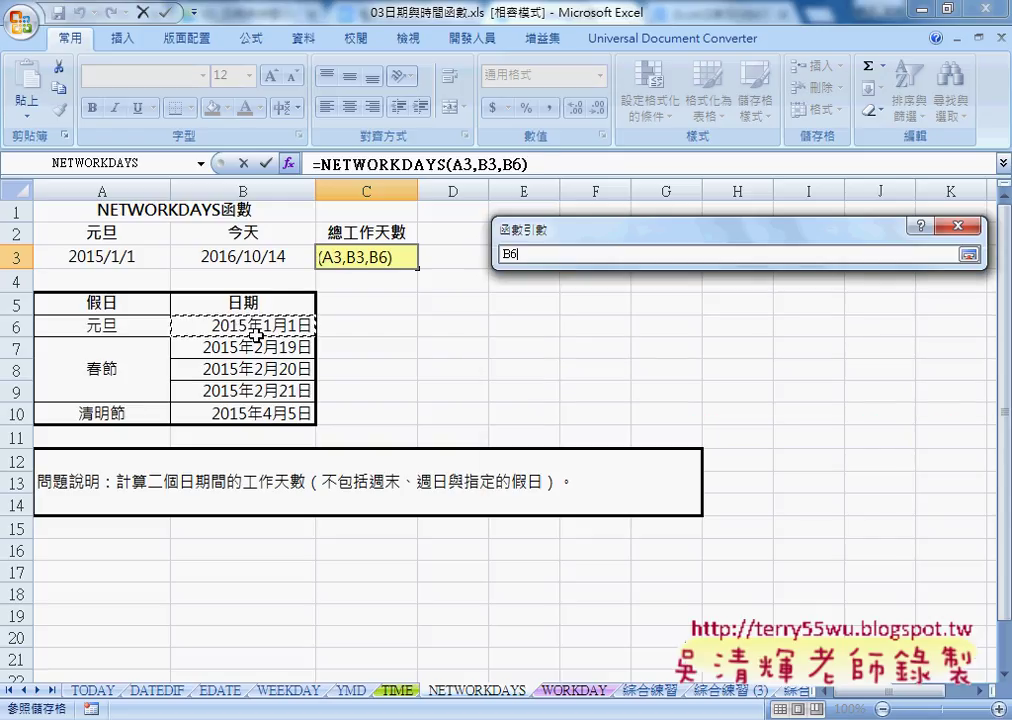
{"action": "left_click_drag", "start_coordinate": [256, 334], "coordinate": [256, 420]}
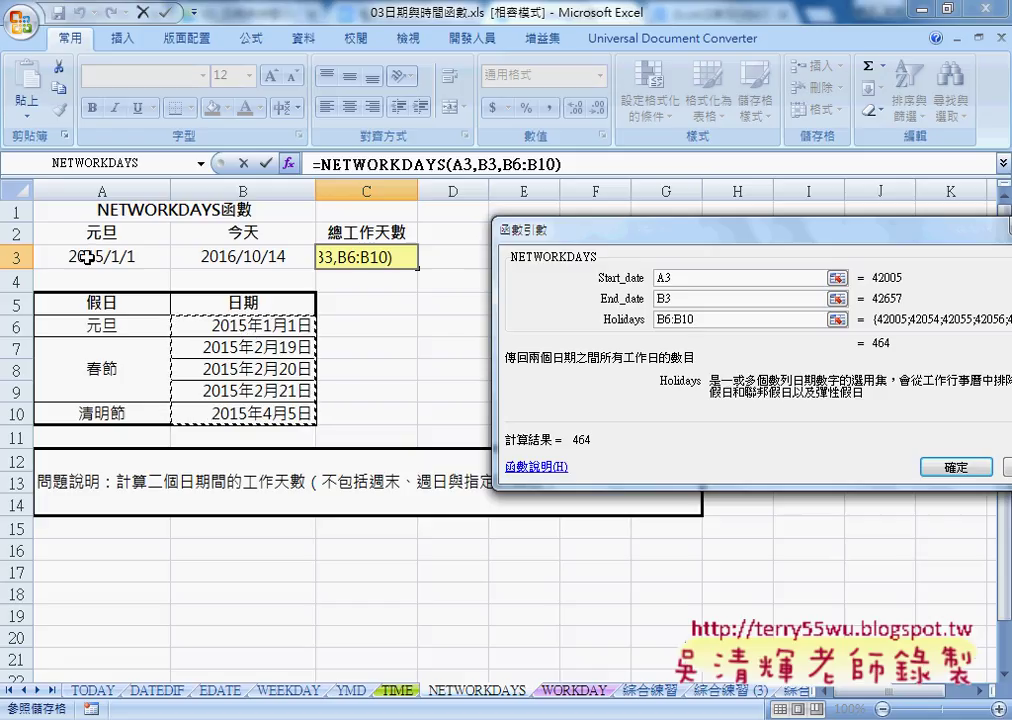
{"action": "left_click", "coordinate": [935, 465]}
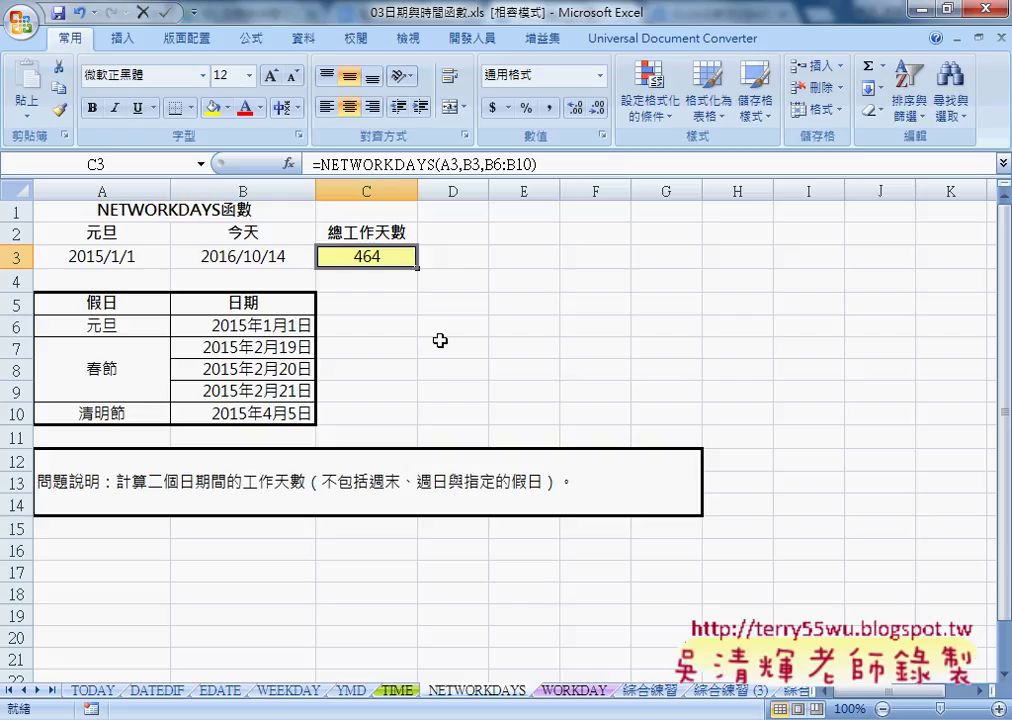
- On the 綜合練習 sheet, enter =EDATE(A2,1) in B2, showing 105.02.01
{"action": "left_click", "coordinate": [574, 690]}
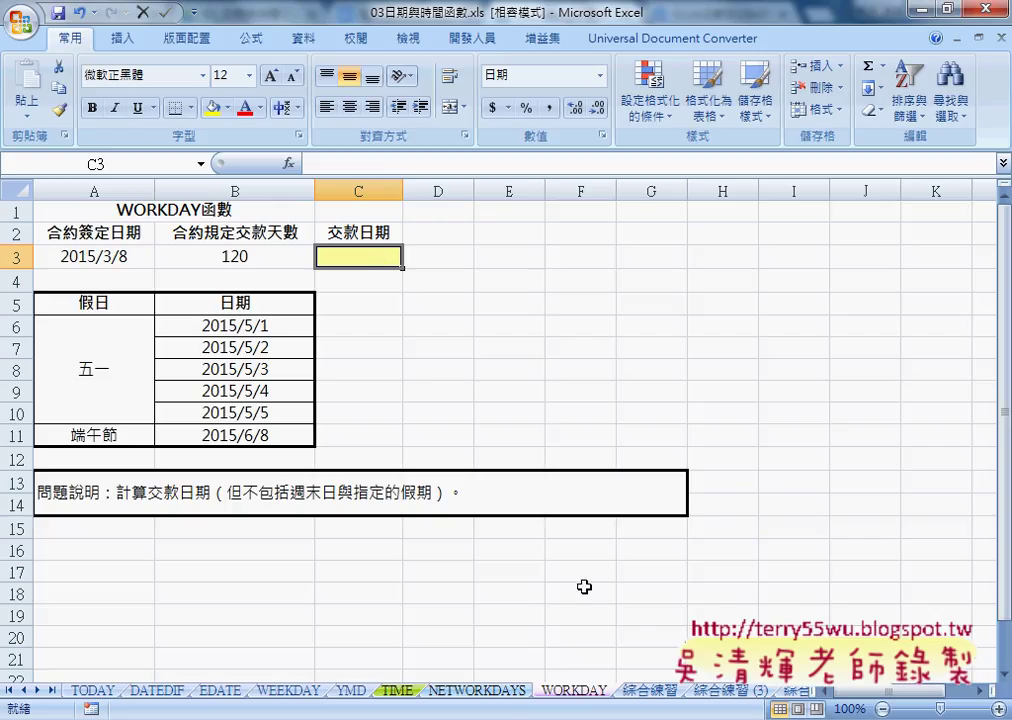
{"action": "left_click", "coordinate": [652, 690]}
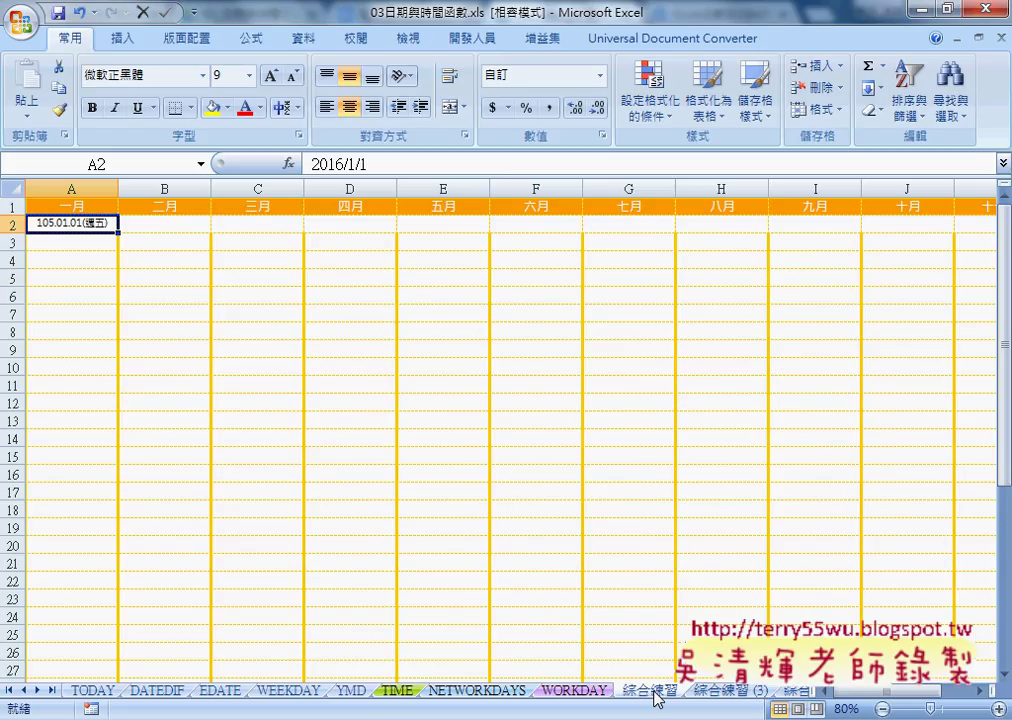
{"action": "left_click", "coordinate": [160, 222]}
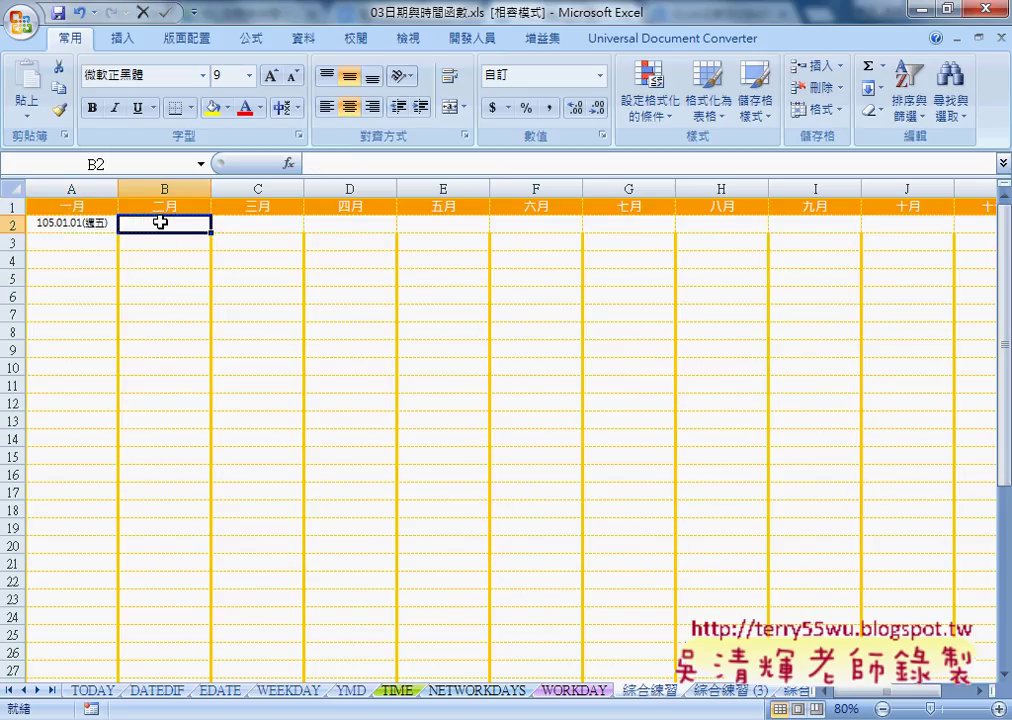
{"action": "left_click", "coordinate": [289, 163]}
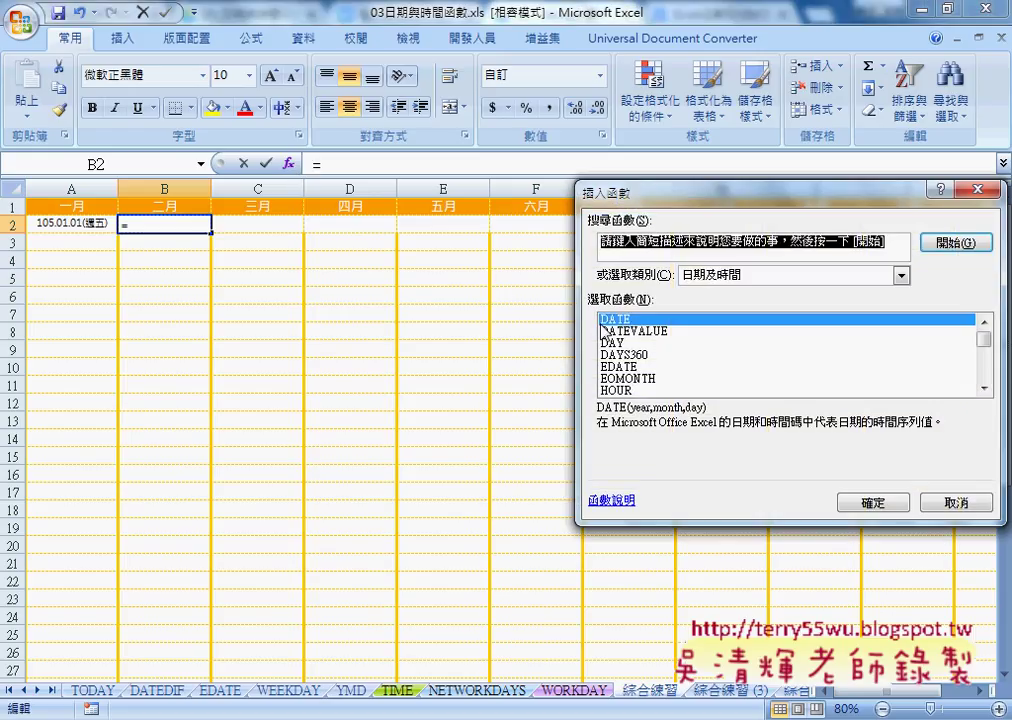
{"action": "left_click", "coordinate": [638, 367]}
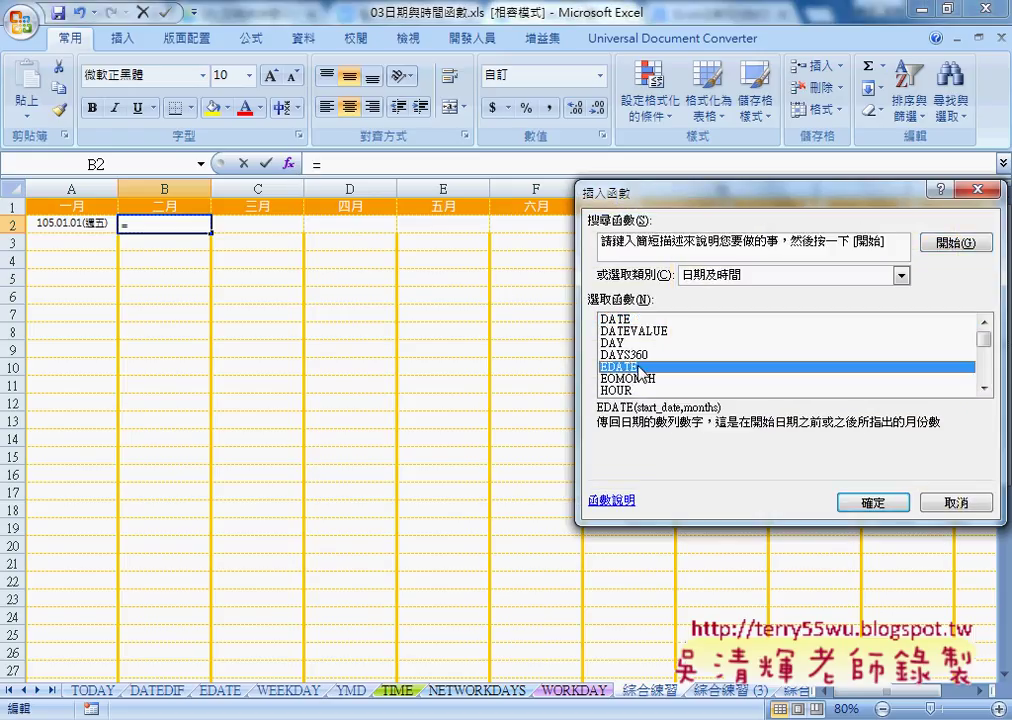
{"action": "left_click", "coordinate": [871, 502]}
{"action": "left_click", "coordinate": [90, 224]}
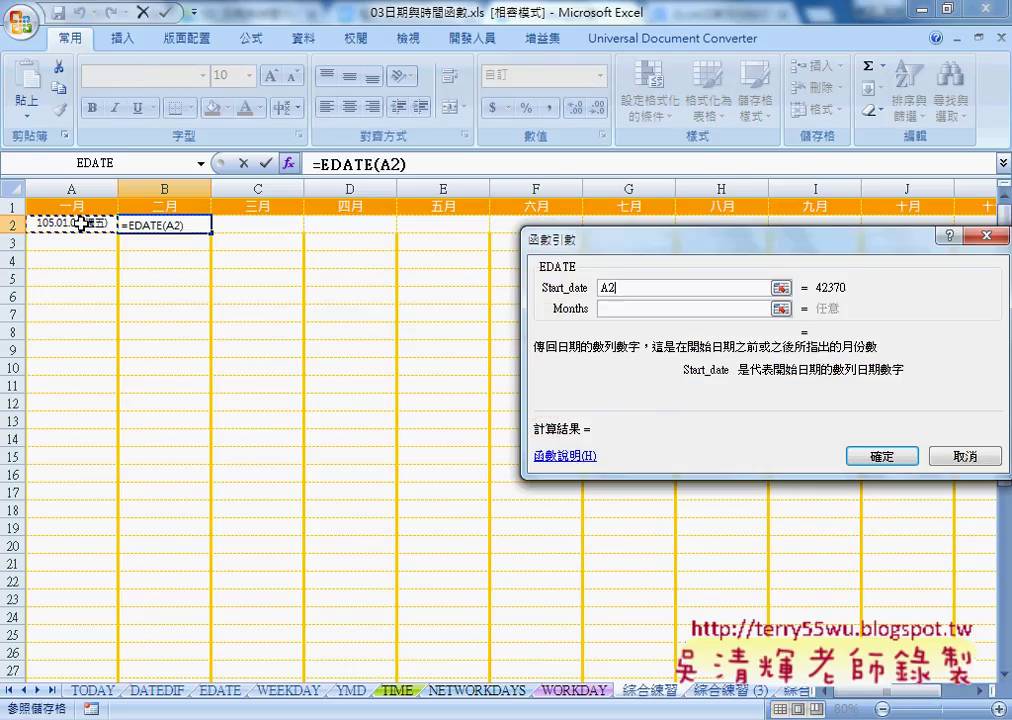
{"action": "left_click", "coordinate": [606, 309]}
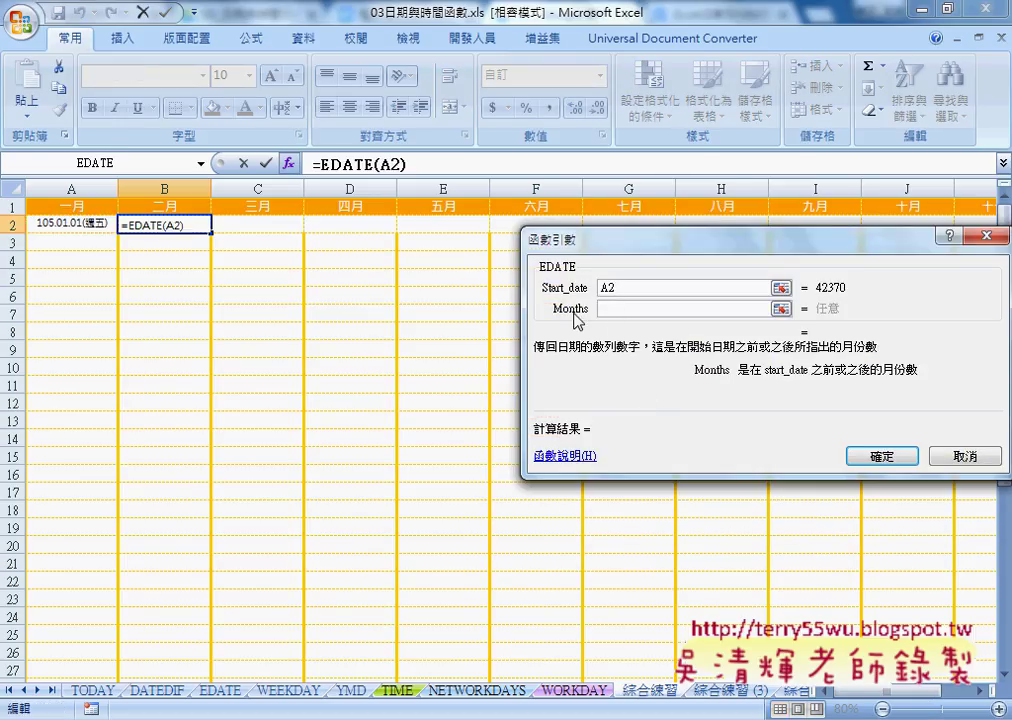
{"action": "type", "text": "1"}
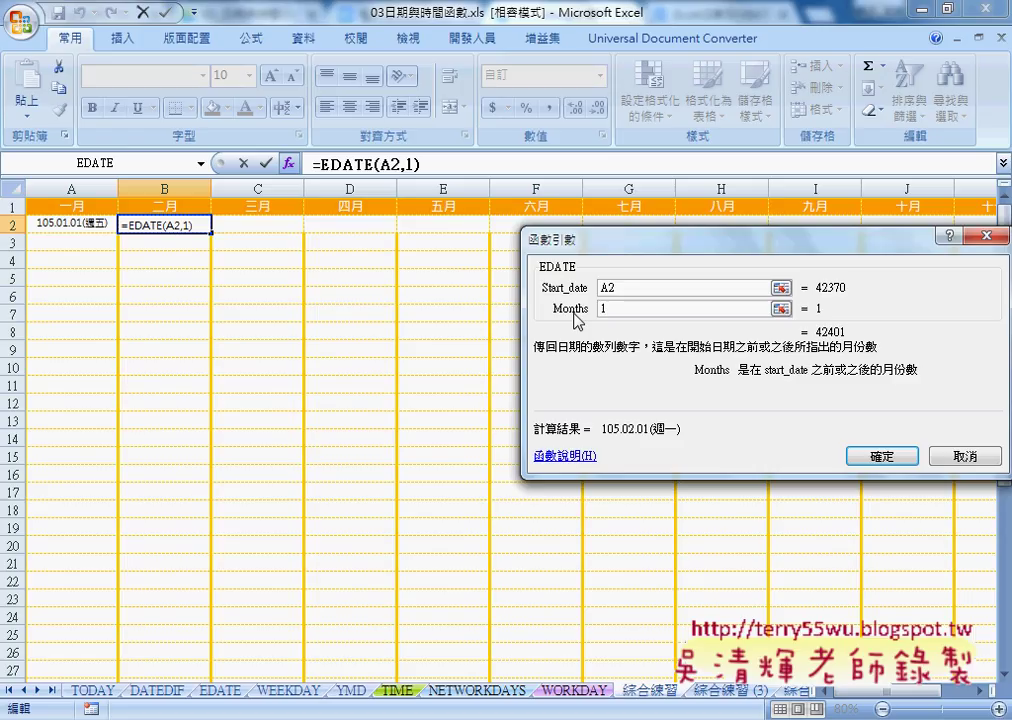
{"action": "left_click", "coordinate": [878, 456]}
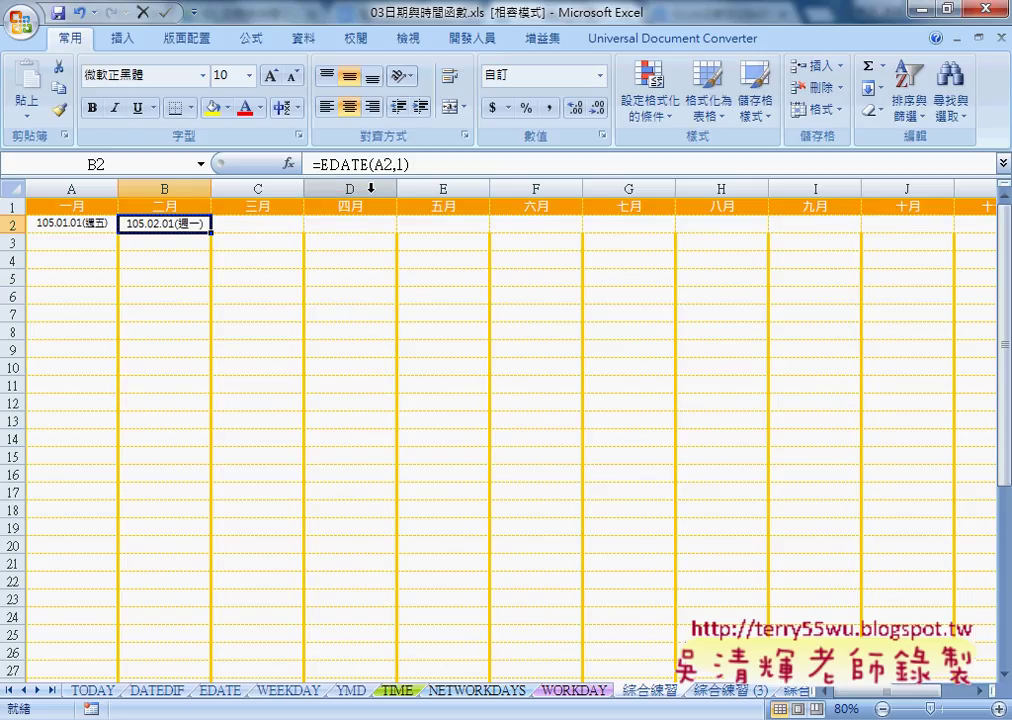
- Fill B2's EDATE formula right through L2, then select A3
{"action": "mouse_move", "coordinate": [211, 231]}
{"action": "left_mouse_down"}
{"action": "mouse_move", "coordinate": [1007, 234]}
{"action": "mouse_move", "coordinate": [847, 226]}
{"action": "left_mouse_up"}
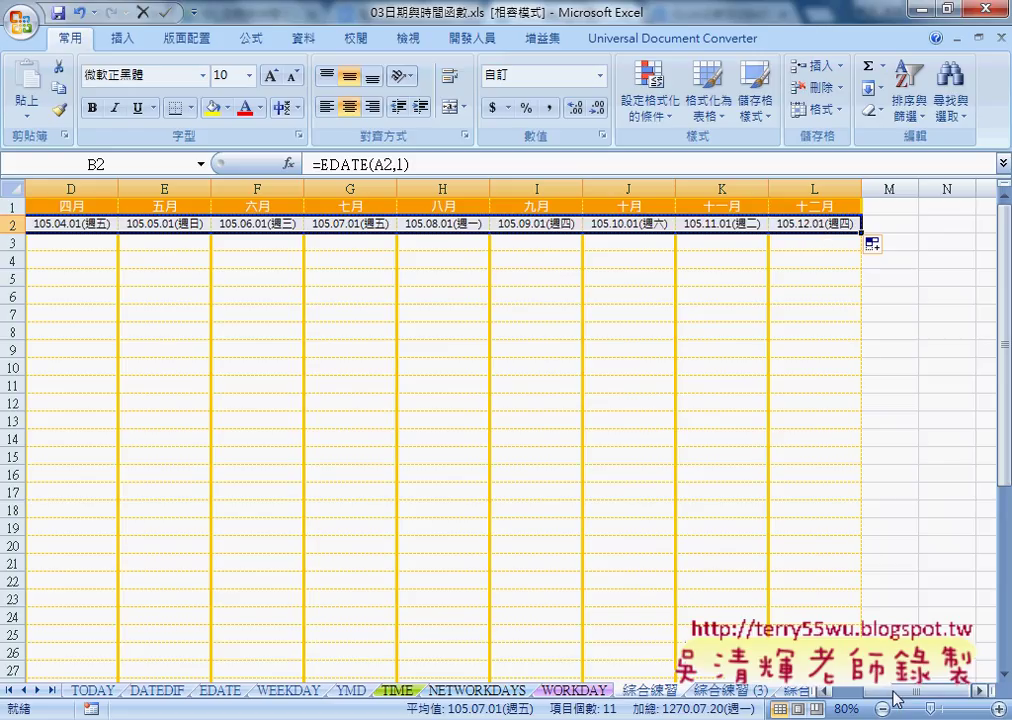
{"action": "scroll", "coordinate": [730, 553], "scroll_direction": "left", "scroll_amount": 3}
{"action": "left_click", "coordinate": [79, 241]}
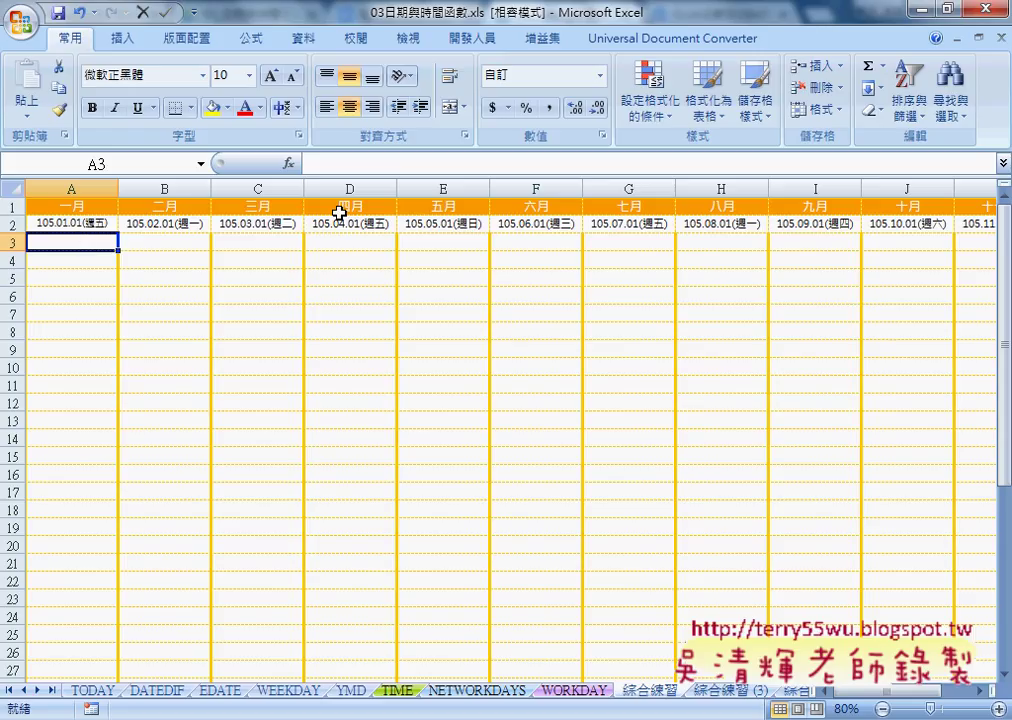
- Enter =A2+1 in A3 through the formula bar, showing 105.01.02
{"action": "left_click", "coordinate": [344, 162]}
{"action": "type", "text": "="}
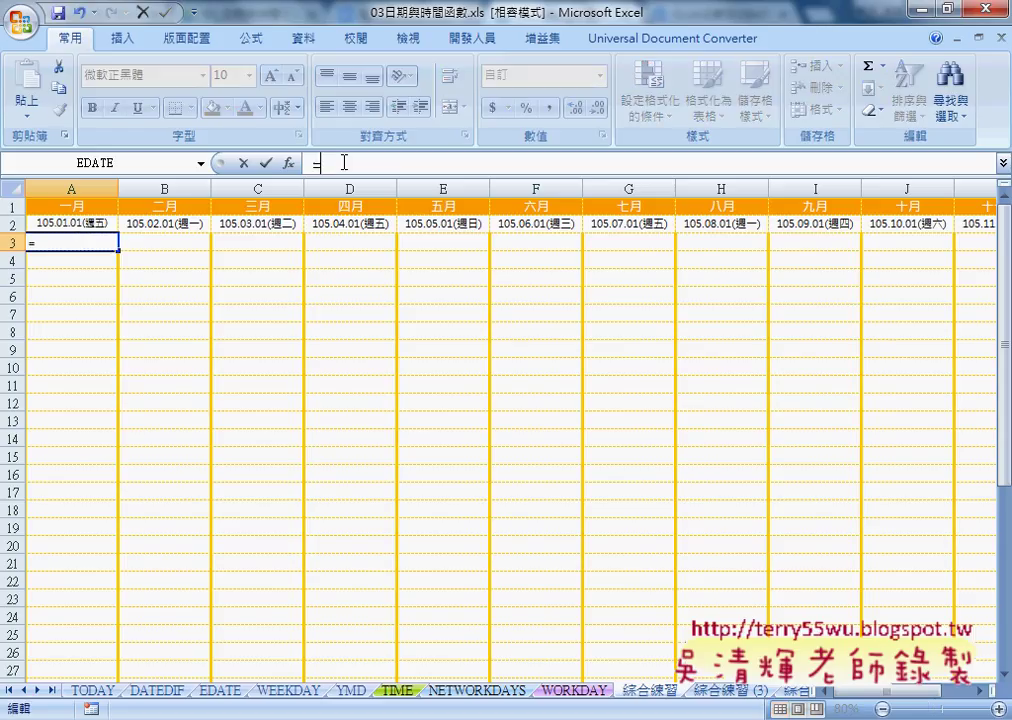
{"action": "left_click", "coordinate": [87, 228]}
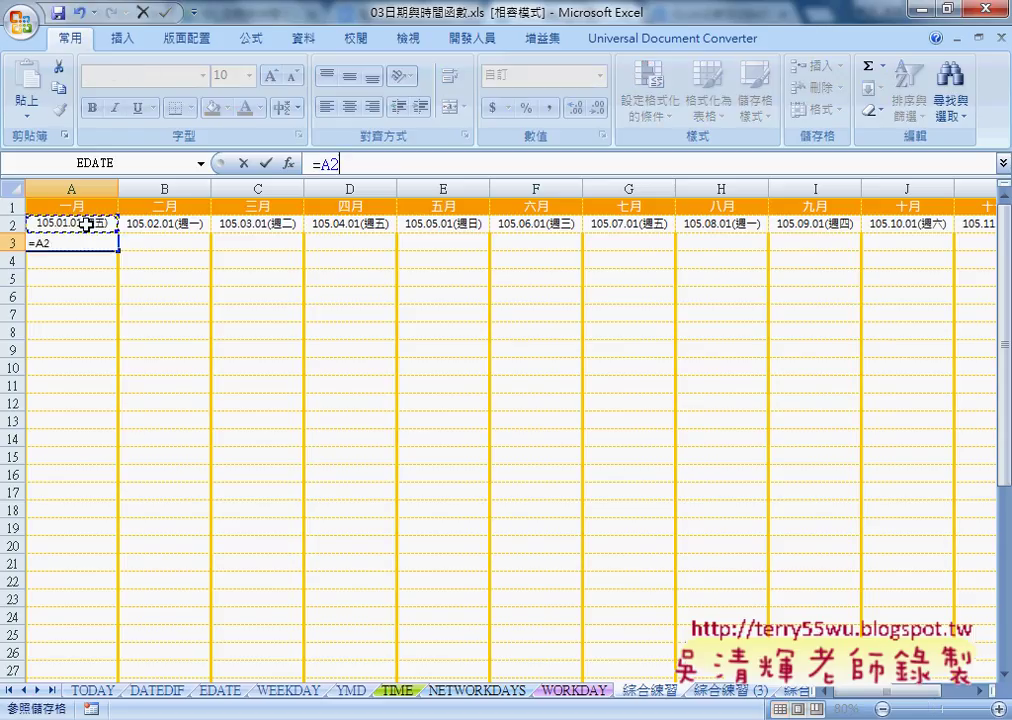
{"action": "type", "text": "+"}
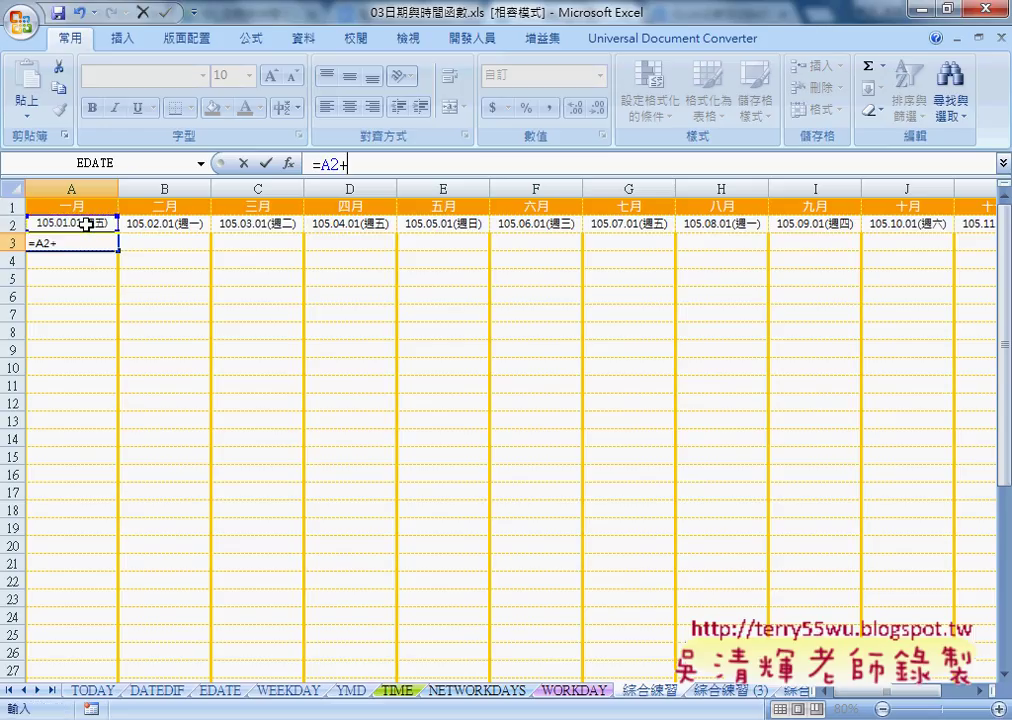
{"action": "type", "text": "1"}
{"action": "left_click", "coordinate": [266, 164]}
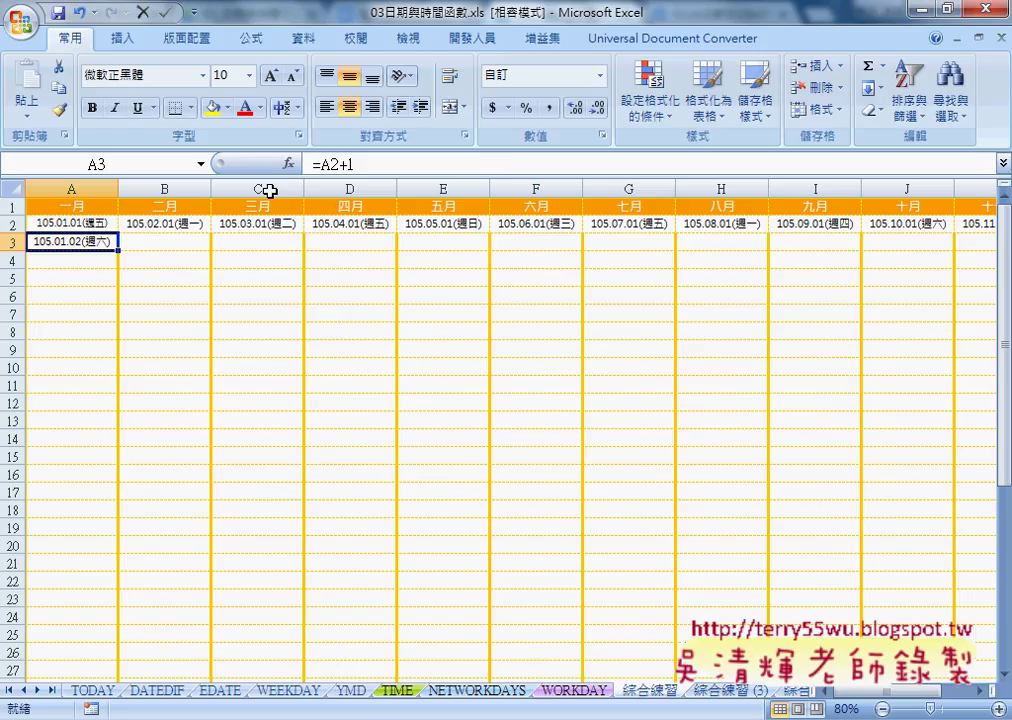
- Fill A3's formula down to 105.01.31 and into column B, then select March overflow B31:B32
{"action": "mouse_move", "coordinate": [118, 249]}
{"action": "left_mouse_down"}
{"action": "mouse_move", "coordinate": [103, 714]}
{"action": "mouse_move", "coordinate": [127, 590]}
{"action": "left_mouse_up"}
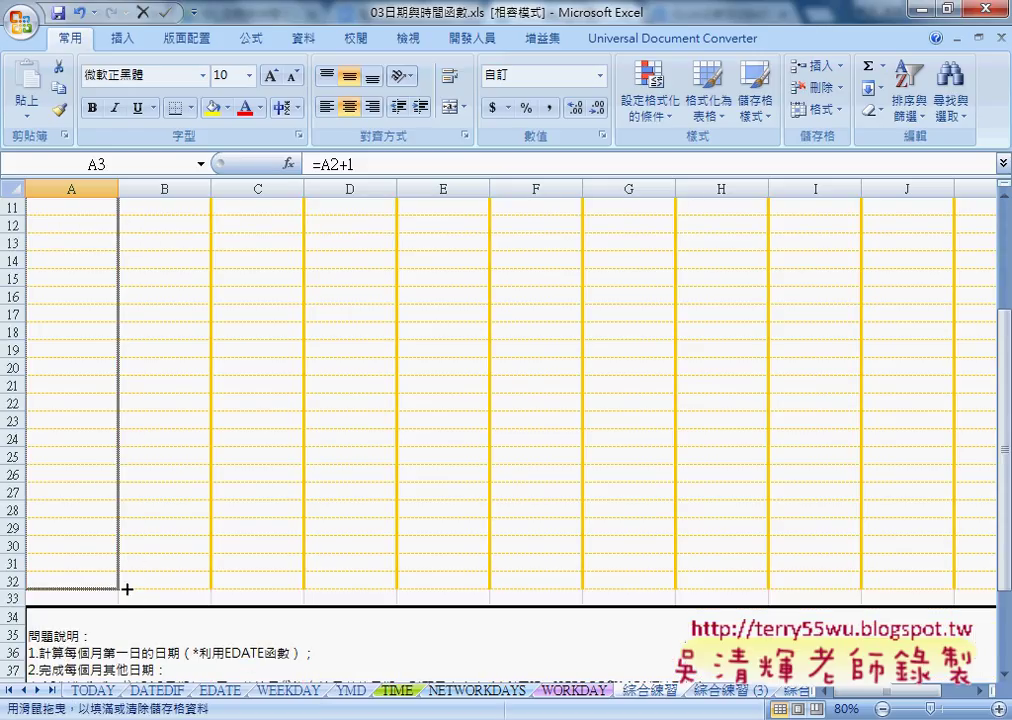
{"action": "left_click_drag", "start_coordinate": [127, 590], "coordinate": [125, 591]}
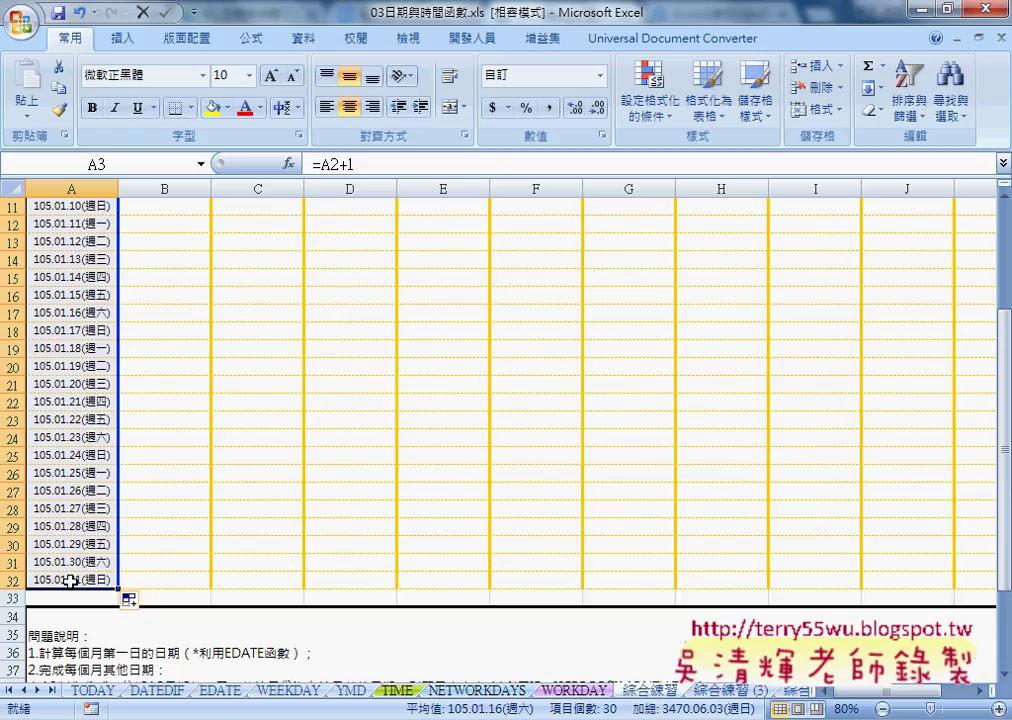
{"action": "left_click_drag", "start_coordinate": [118, 589], "coordinate": [203, 592]}
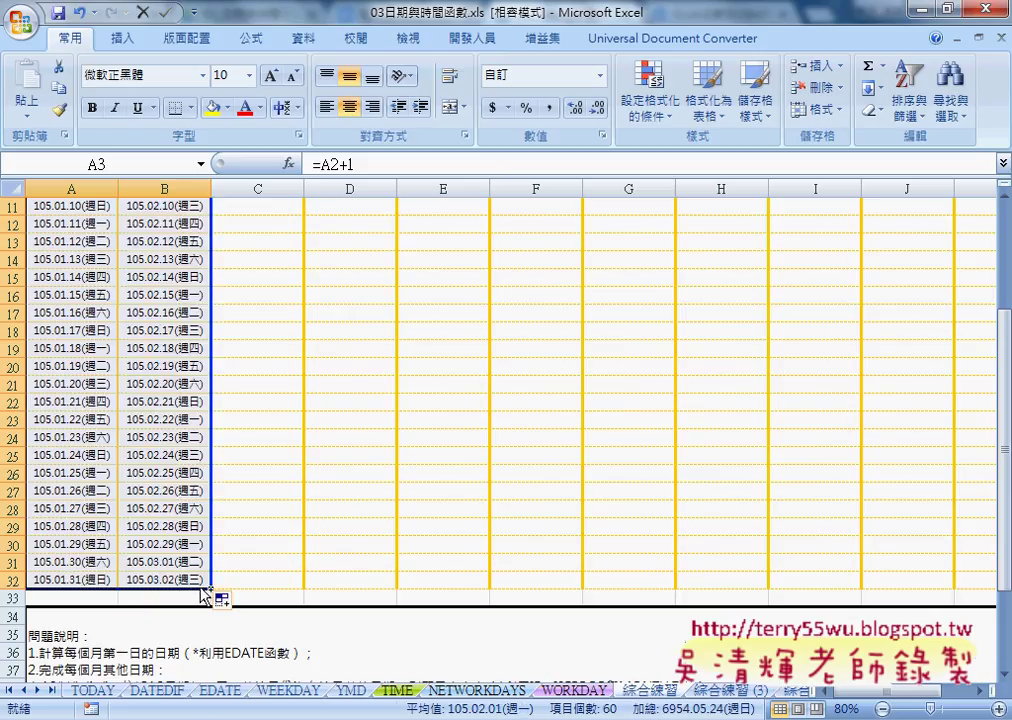
{"action": "left_click_drag", "start_coordinate": [136, 583], "coordinate": [193, 600]}
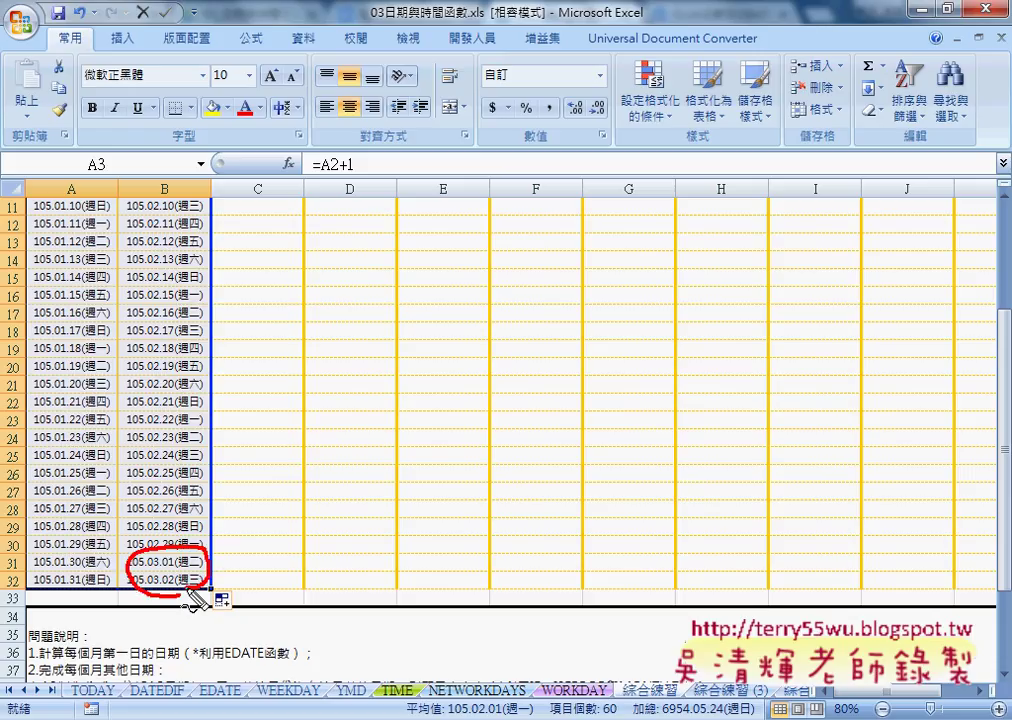
{"action": "key", "text": "Escape"}
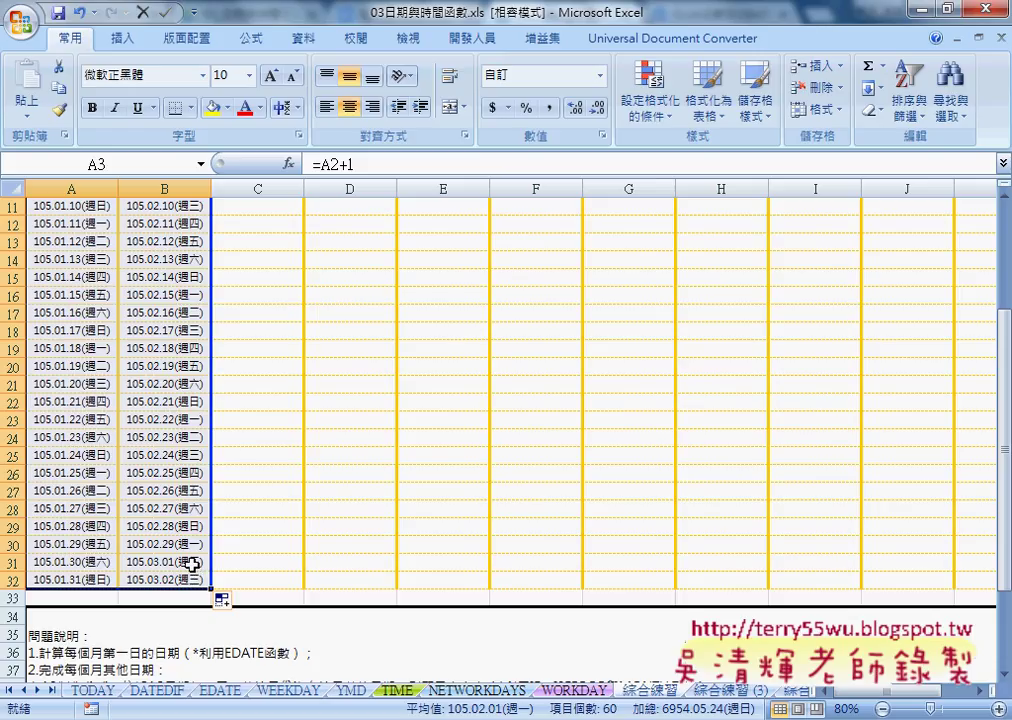
{"action": "left_click_drag", "start_coordinate": [189, 562], "coordinate": [187, 578]}
{"action": "key", "text": "ctrl+c"}
{"action": "key", "text": "Delete"}
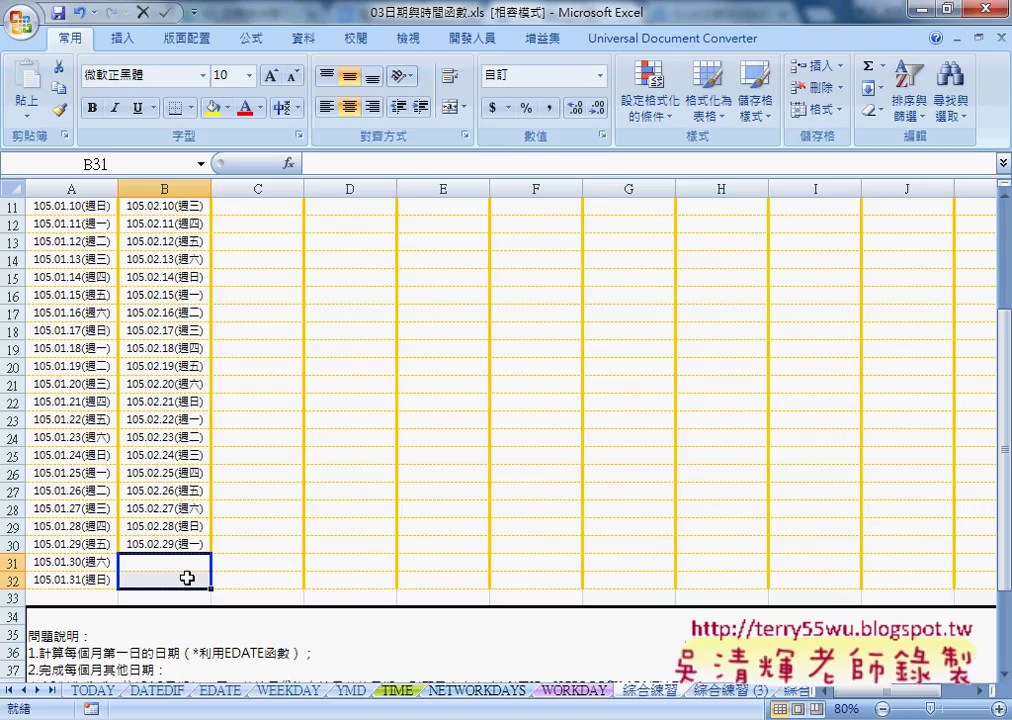
{"action": "key", "text": "ctrl+v"}
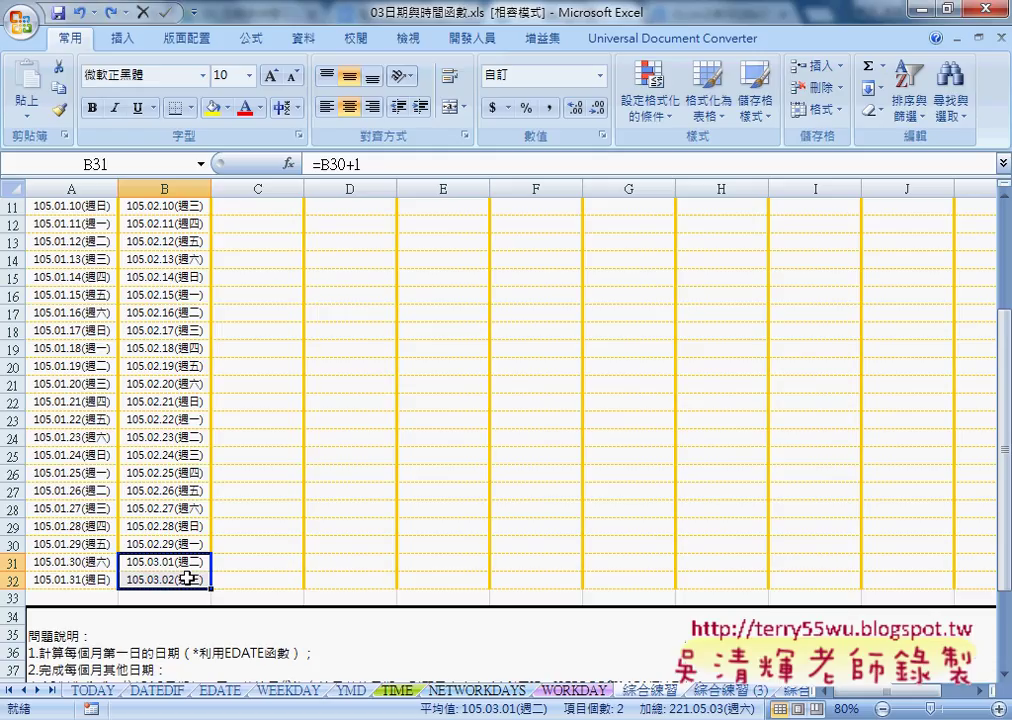
{"action": "left_click_drag", "start_coordinate": [165, 544], "coordinate": [169, 563]}
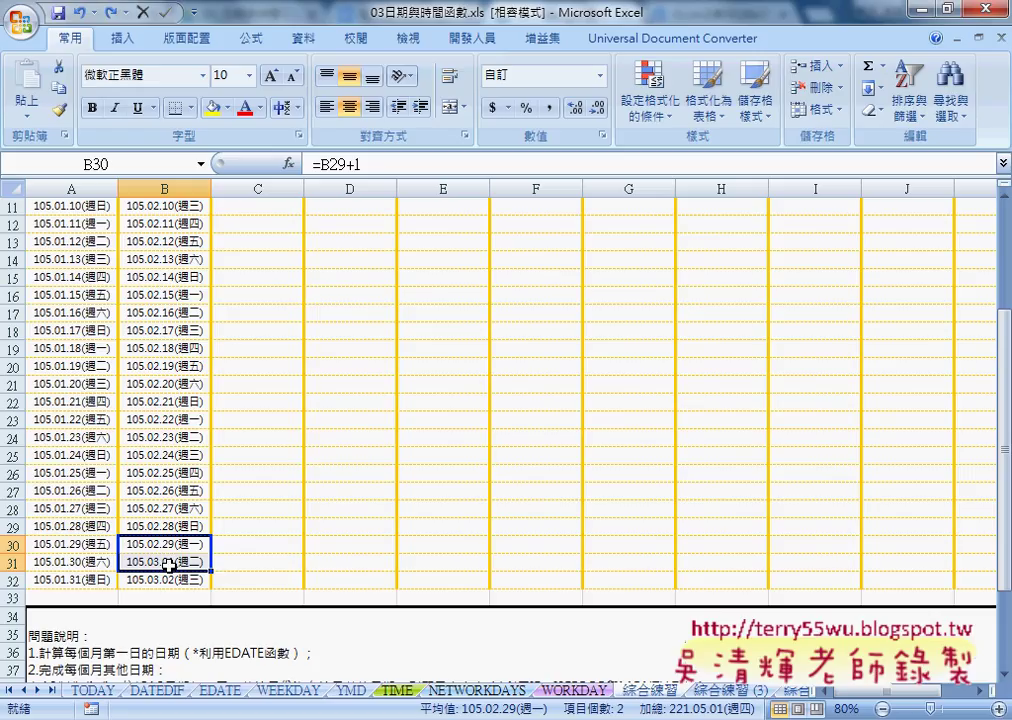
- Select A3 and insert the IF function from the Logical category
{"action": "scroll", "coordinate": [75, 316], "scroll_direction": "up", "scroll_amount": 4}
{"action": "left_click", "coordinate": [92, 241]}
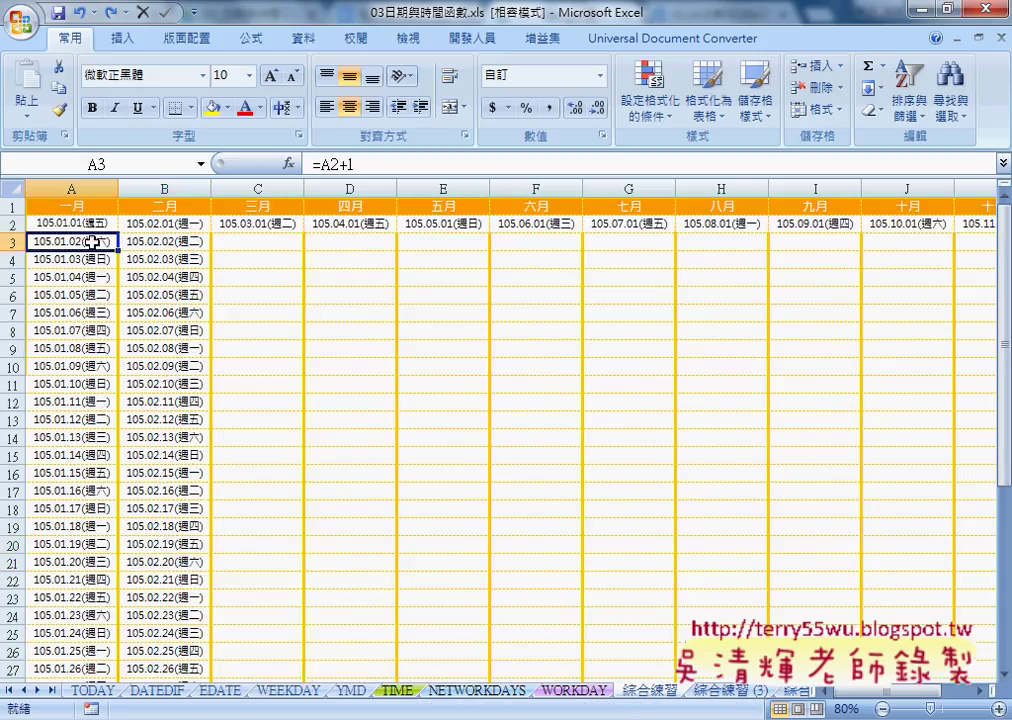
{"action": "left_click", "coordinate": [289, 164]}
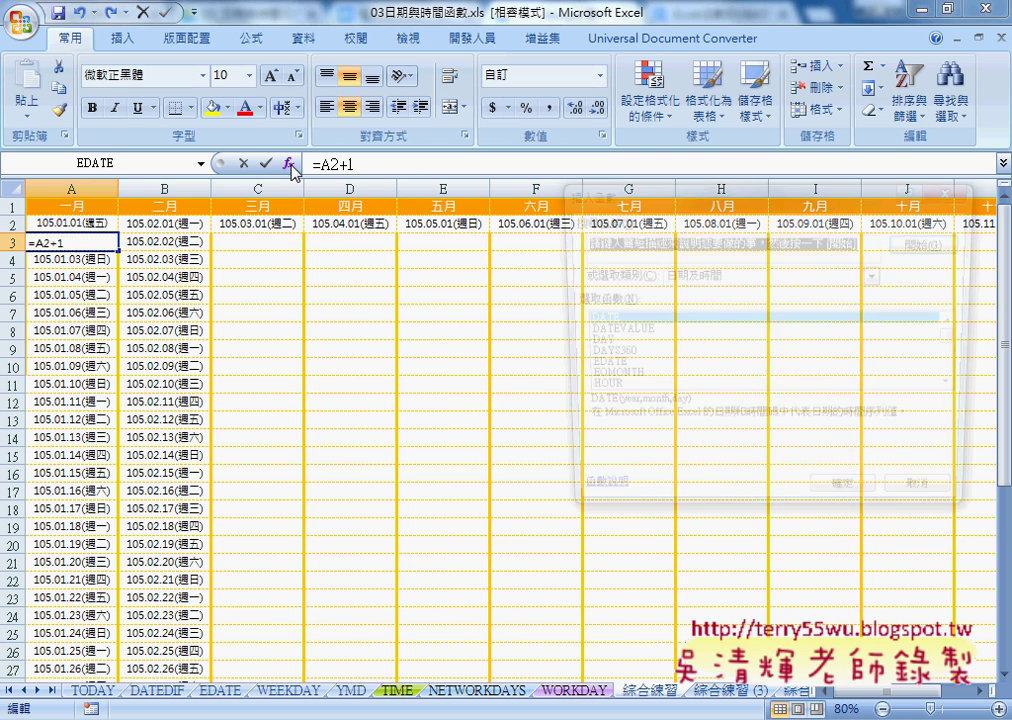
{"action": "left_click", "coordinate": [689, 278]}
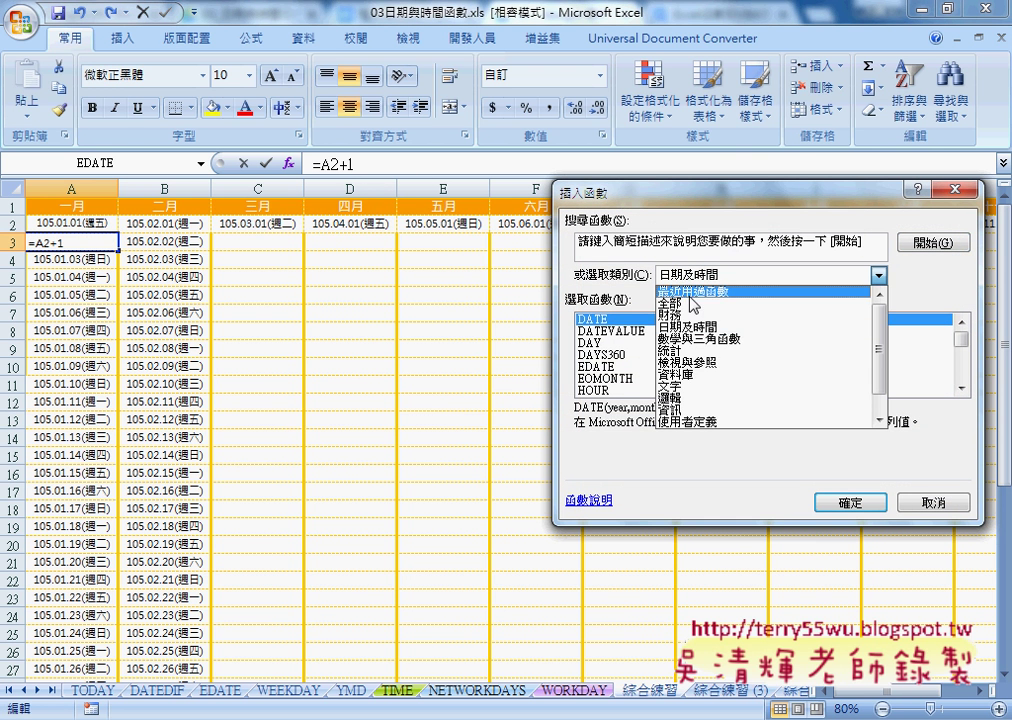
{"action": "left_click", "coordinate": [694, 398]}
{"action": "left_click", "coordinate": [592, 331]}
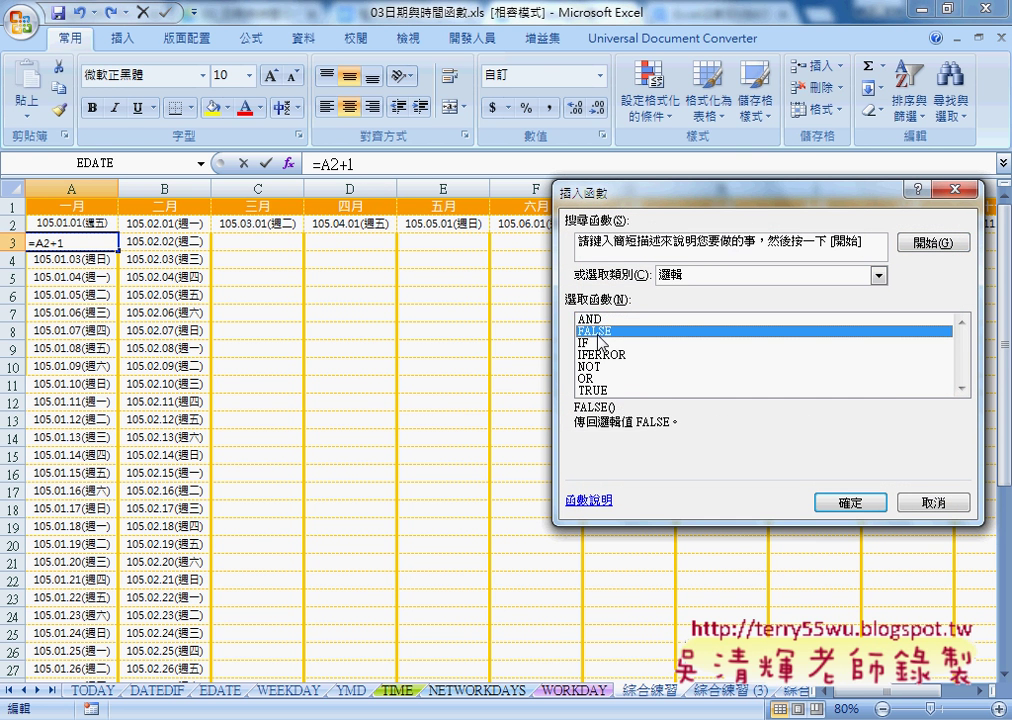
{"action": "left_click", "coordinate": [594, 343]}
{"action": "double_click", "coordinate": [596, 343]}
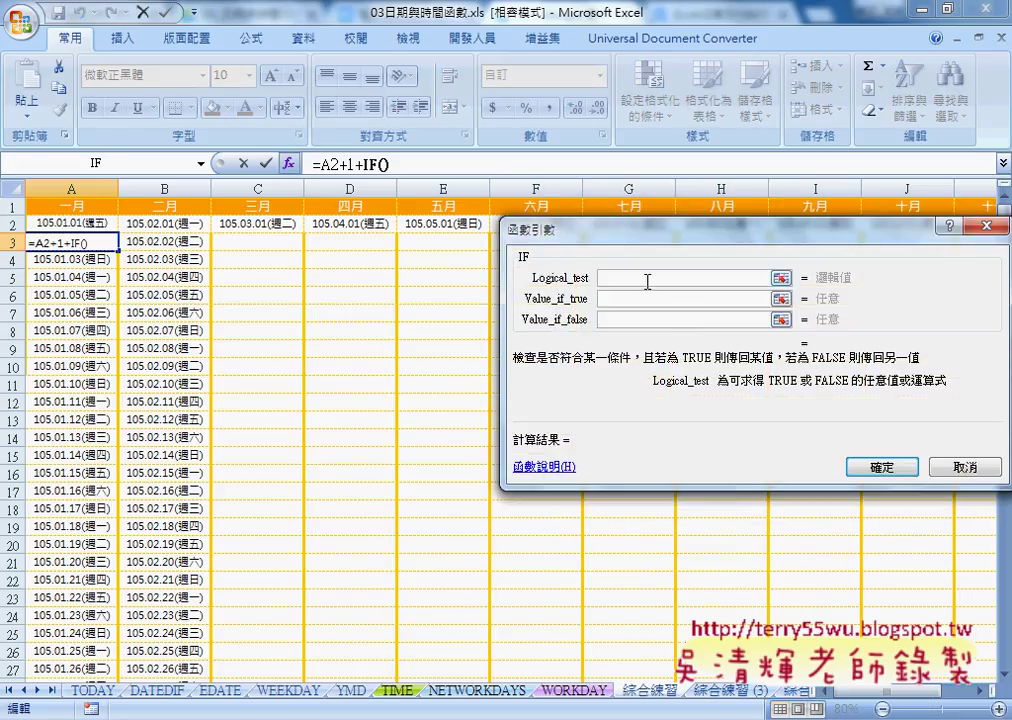
- Enter the IF logical test MONTH(A2)<>MONTH(A2+1)
{"action": "type", "text": "month"}
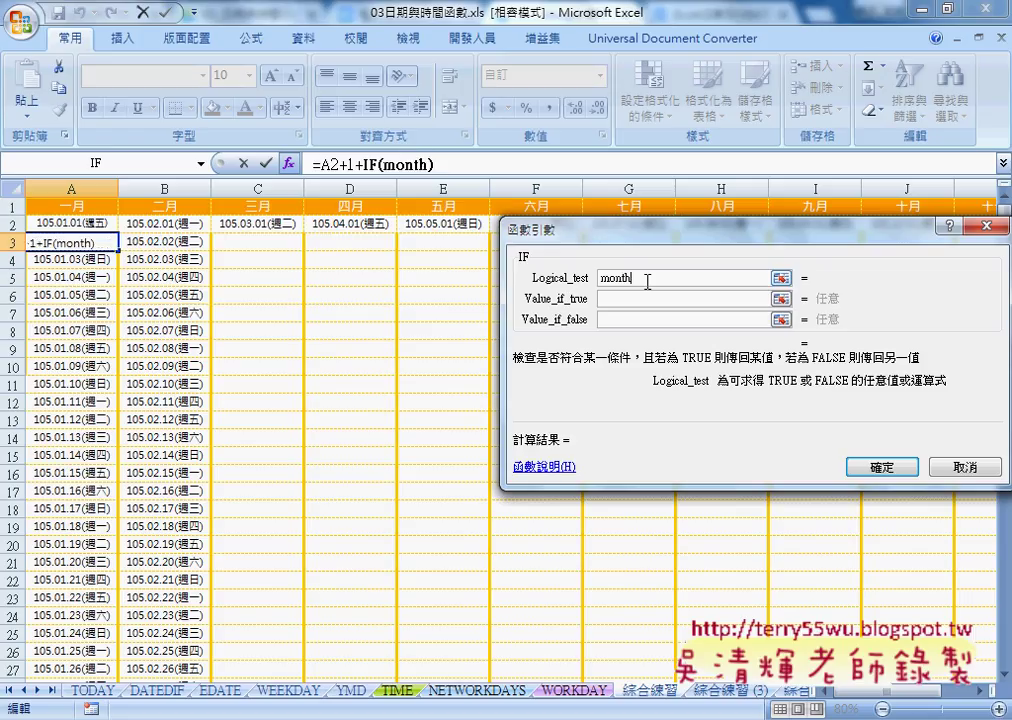
{"action": "type", "text": "("}
{"action": "type", "text": "A2"}
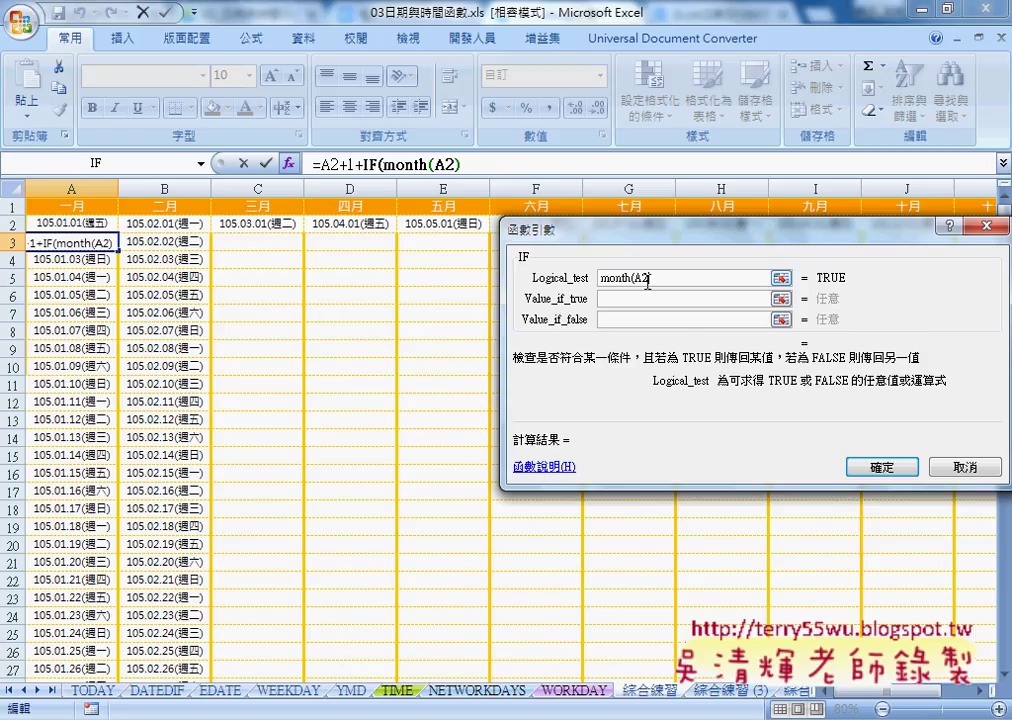
{"action": "type", "text": ")"}
{"action": "type", "text": "="}
{"action": "key", "text": "BackSpace"}
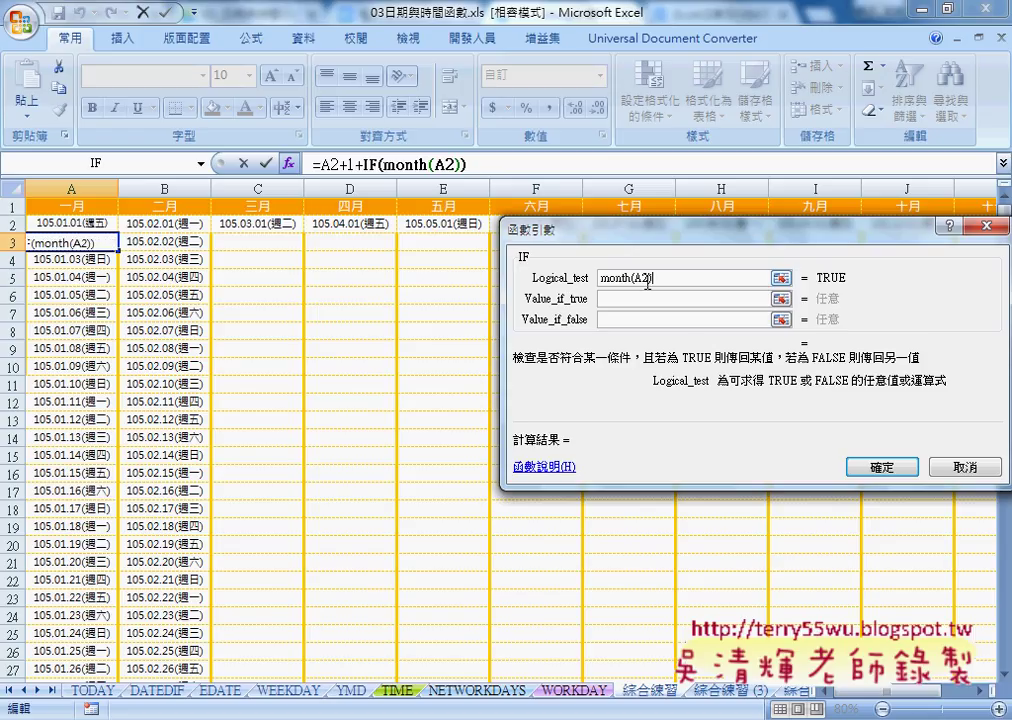
{"action": "type", "text": "<>"}
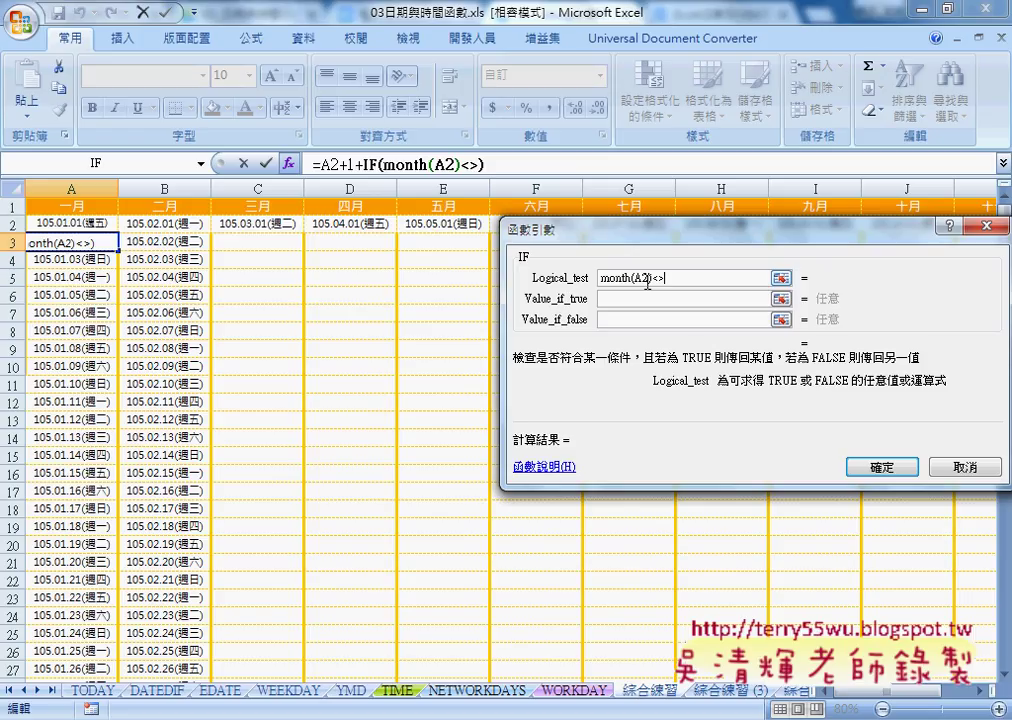
{"action": "left_click", "coordinate": [650, 281]}
{"action": "key", "text": "shift+Home"}
{"action": "key", "text": "ctrl+c"}
{"action": "key", "text": "End"}
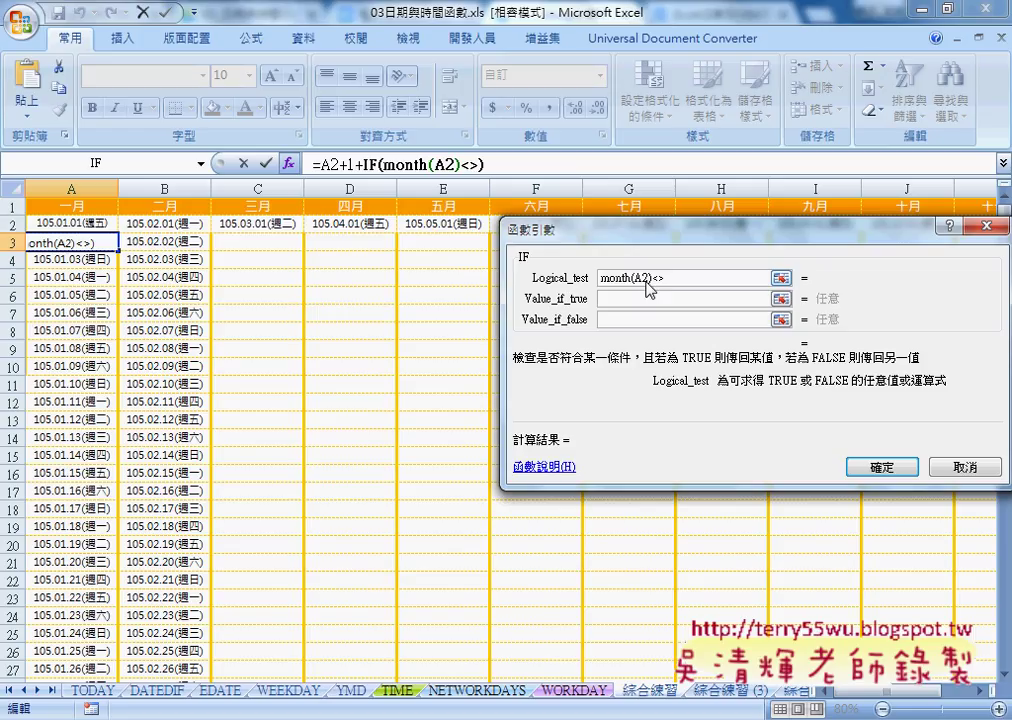
{"action": "key", "text": "ctrl+v"}
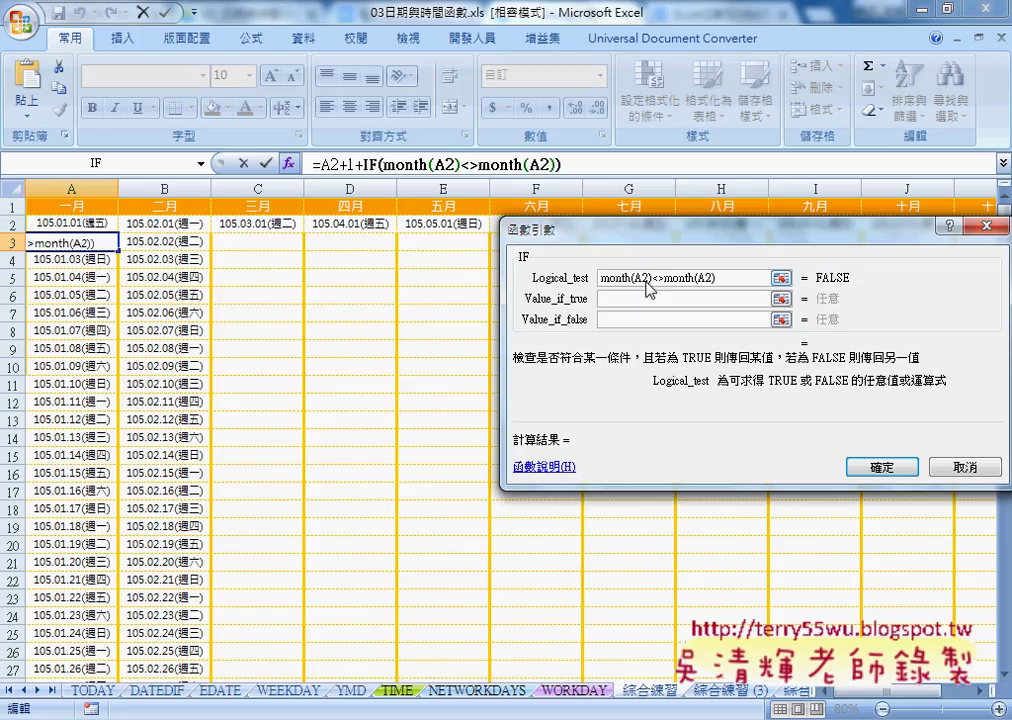
{"action": "key", "text": "Left"}
{"action": "type", "text": "+1"}
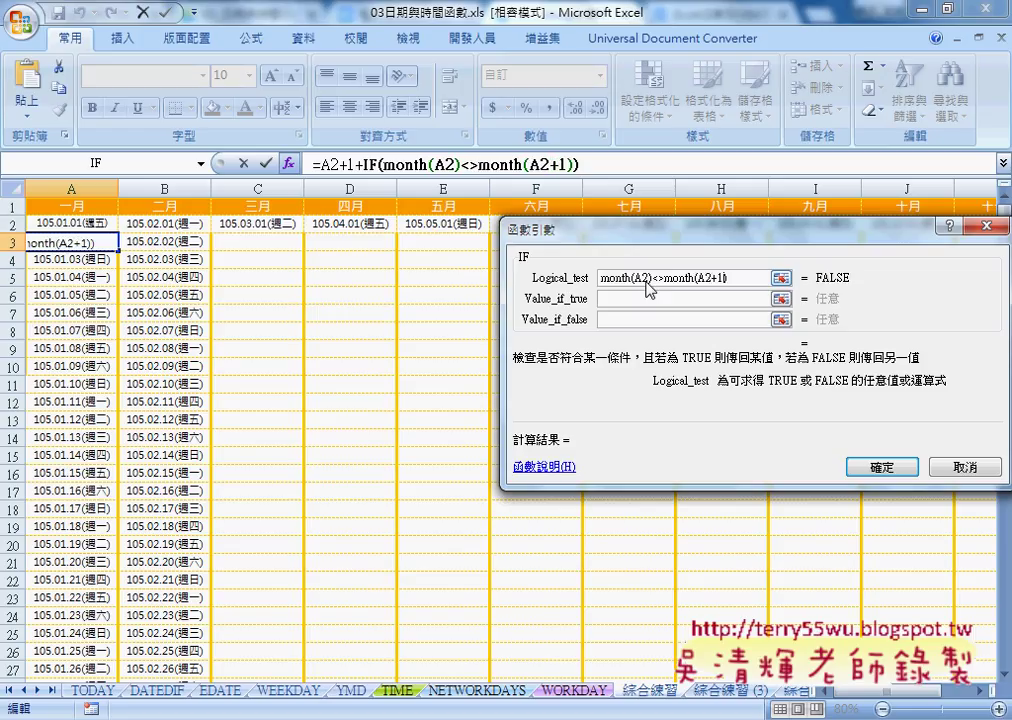
- Set Value_if_true to "" and Value_if_false to A2+1, and apply the formula
{"action": "key", "text": "Tab"}
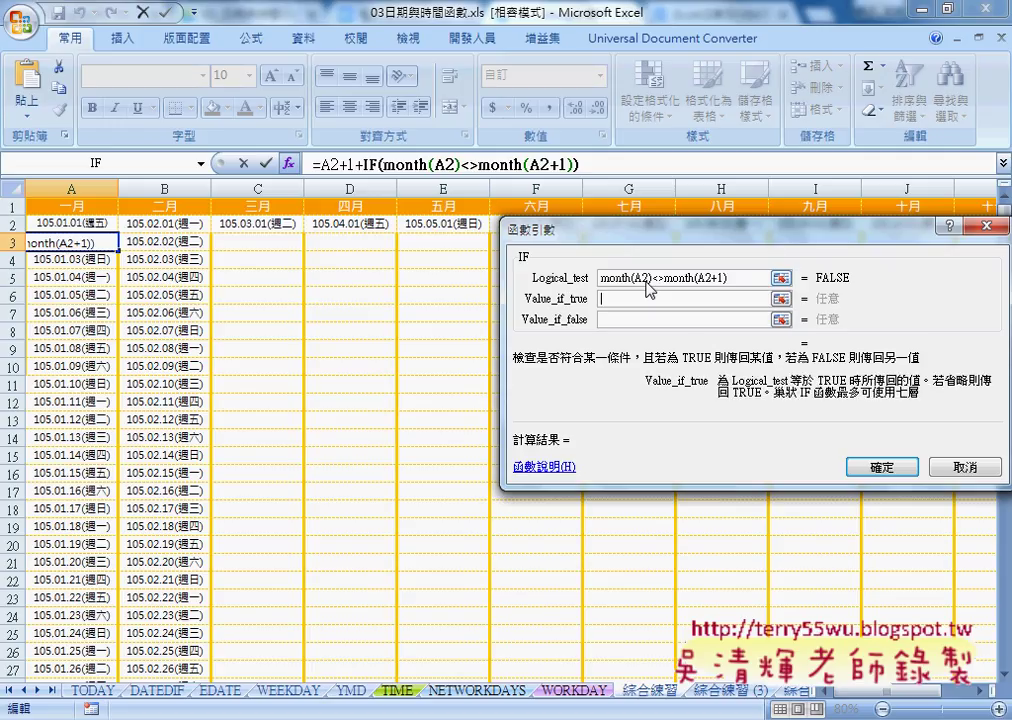
{"action": "type", "text": "\"\""}
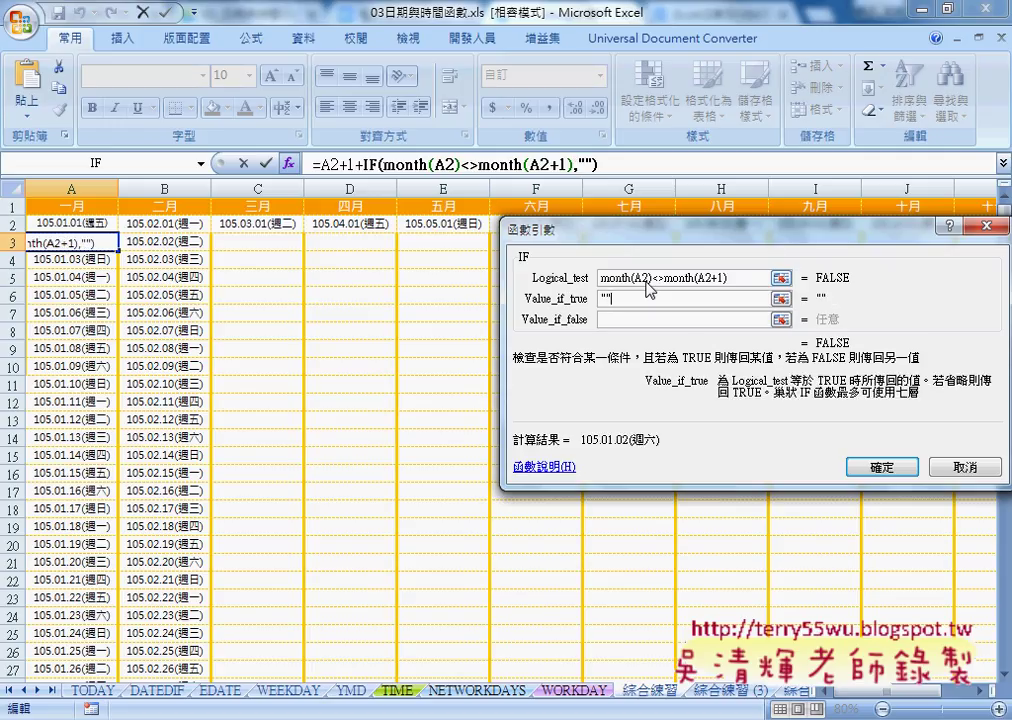
{"action": "key", "text": "Tab"}
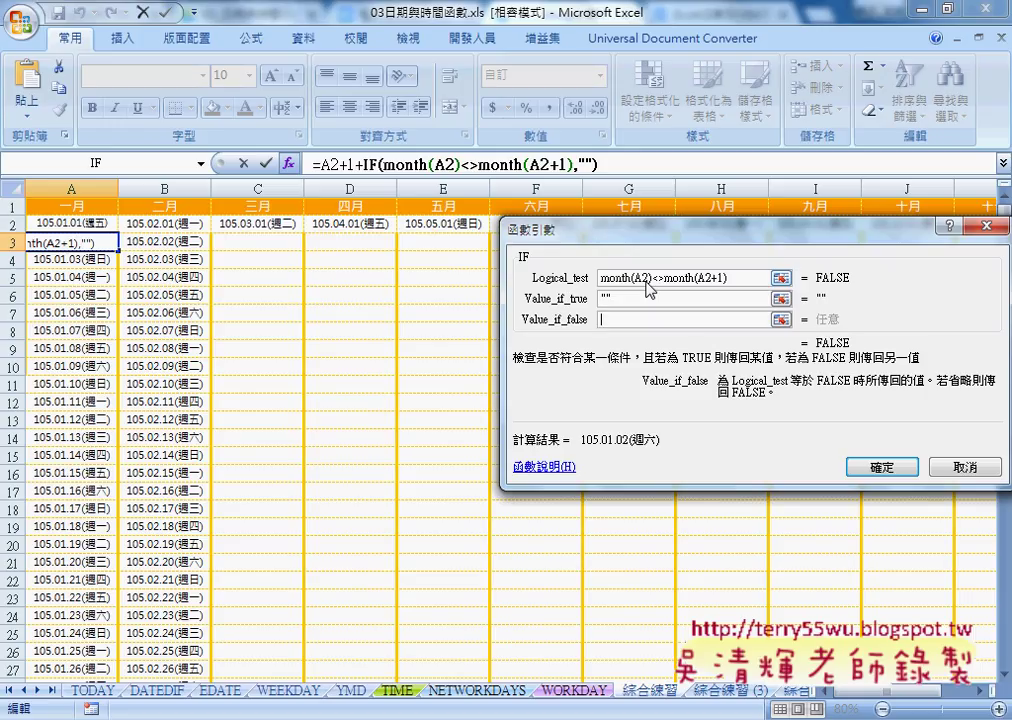
{"action": "type", "text": "A"}
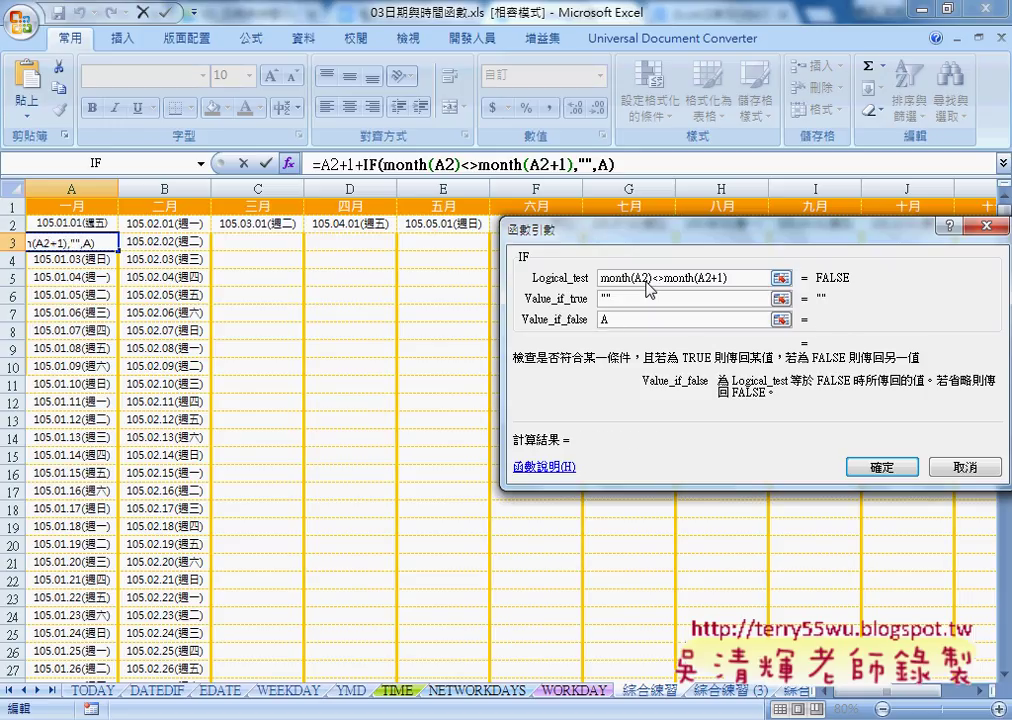
{"action": "type", "text": "2+1"}
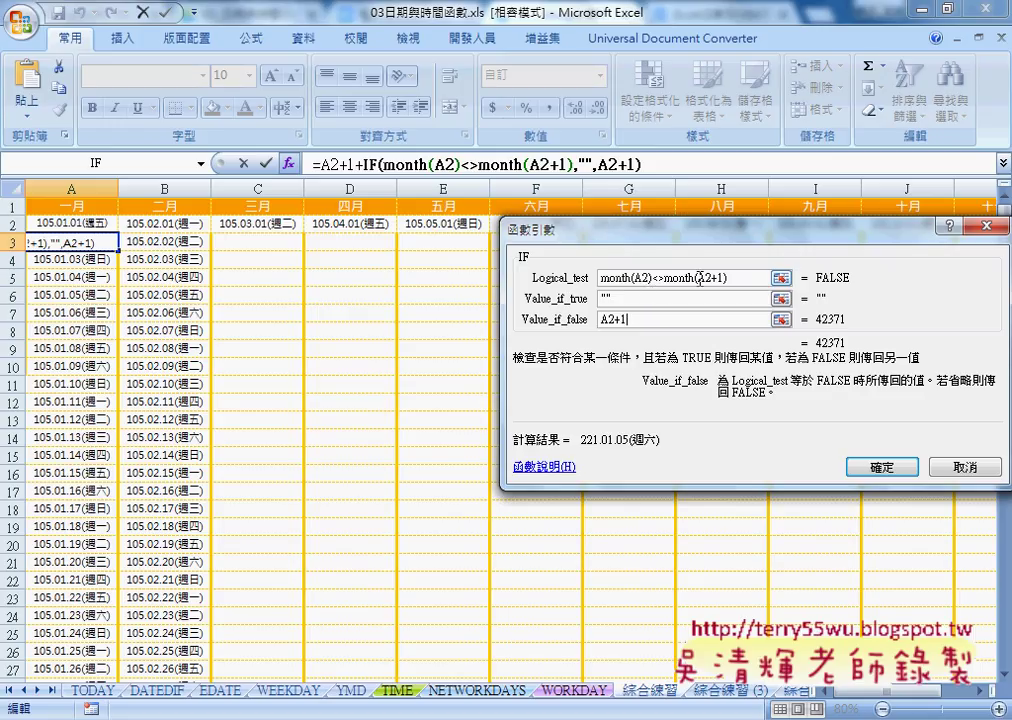
{"action": "left_click", "coordinate": [856, 465]}
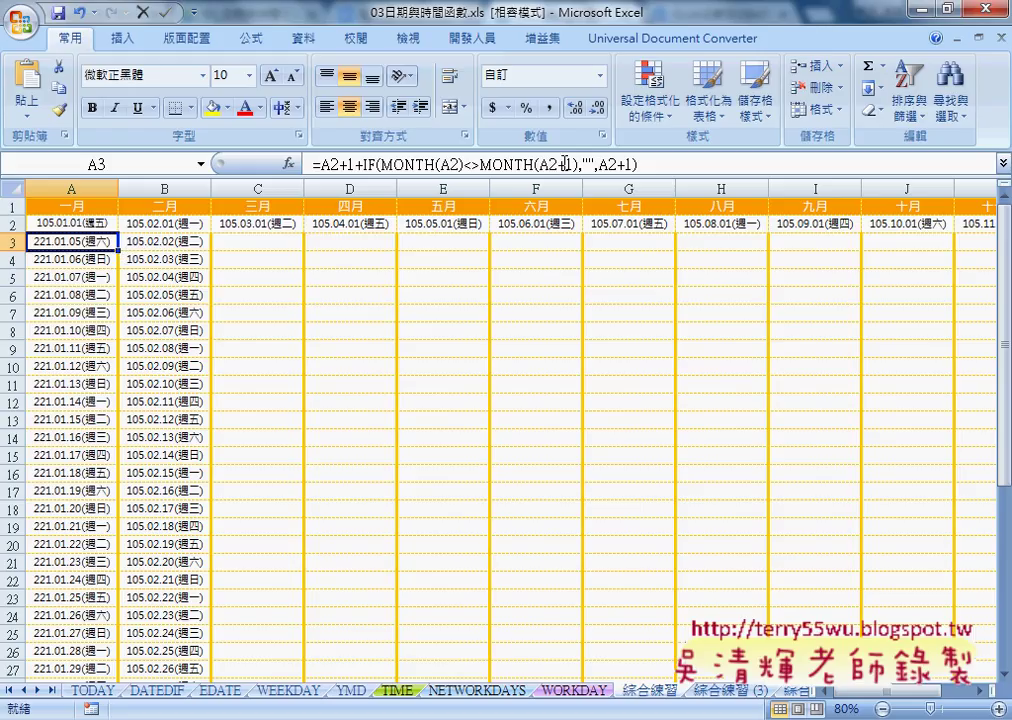
- Delete the stray leading 'A2+1+' from A3's formula in the formula bar
{"action": "left_click_drag", "start_coordinate": [557, 164], "coordinate": [573, 164]}
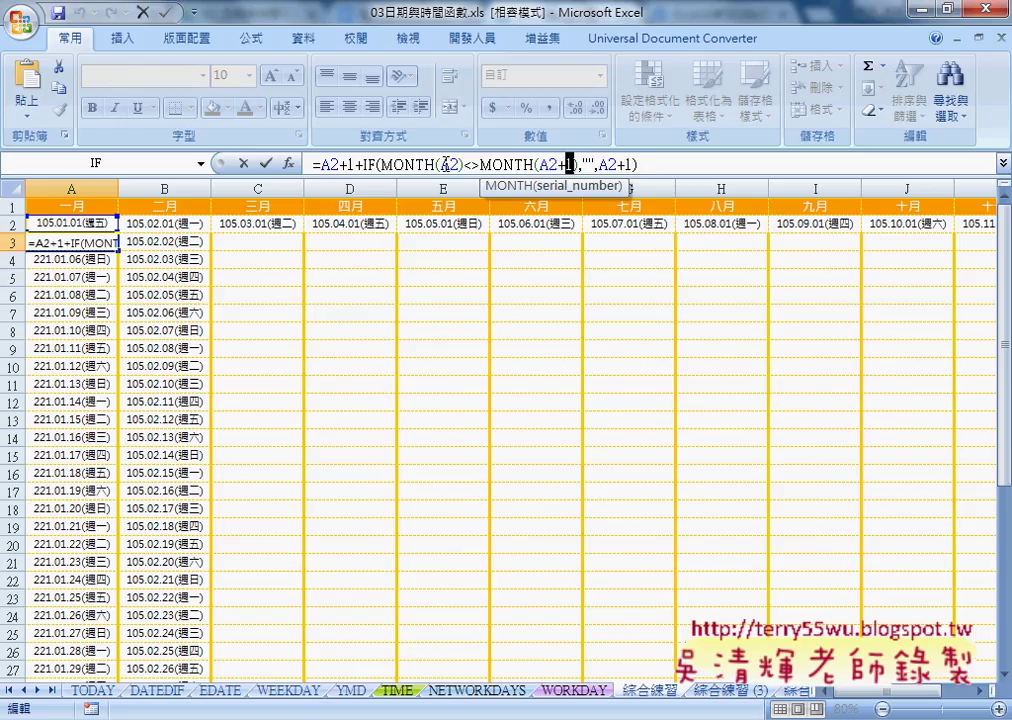
{"action": "left_click_drag", "start_coordinate": [320, 164], "coordinate": [363, 164]}
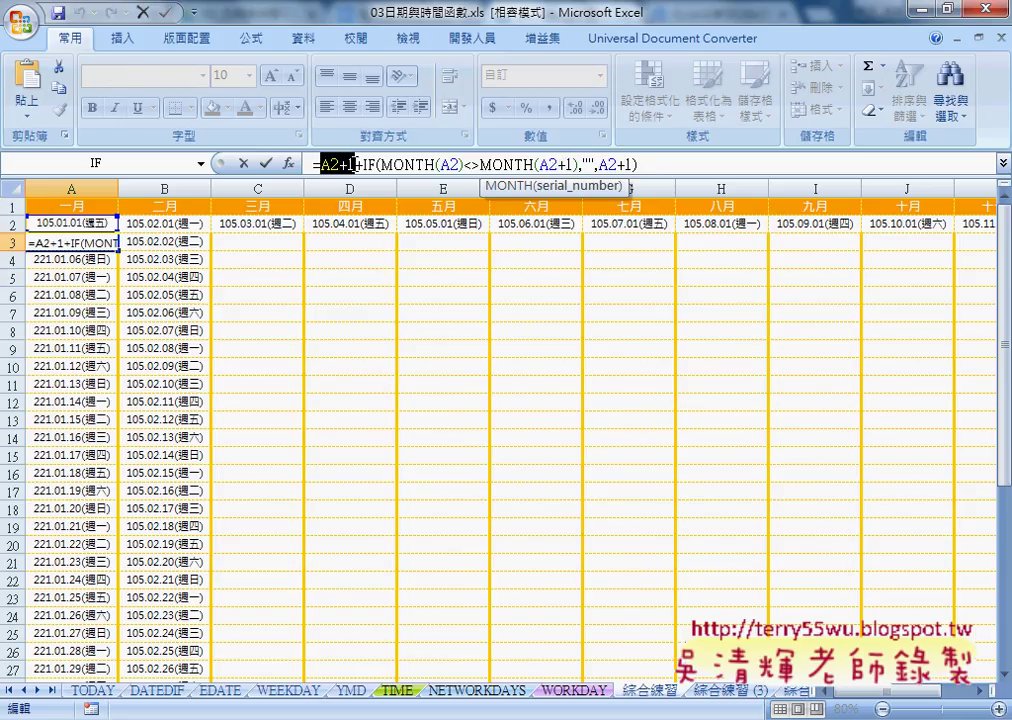
{"action": "key", "text": "Delete"}
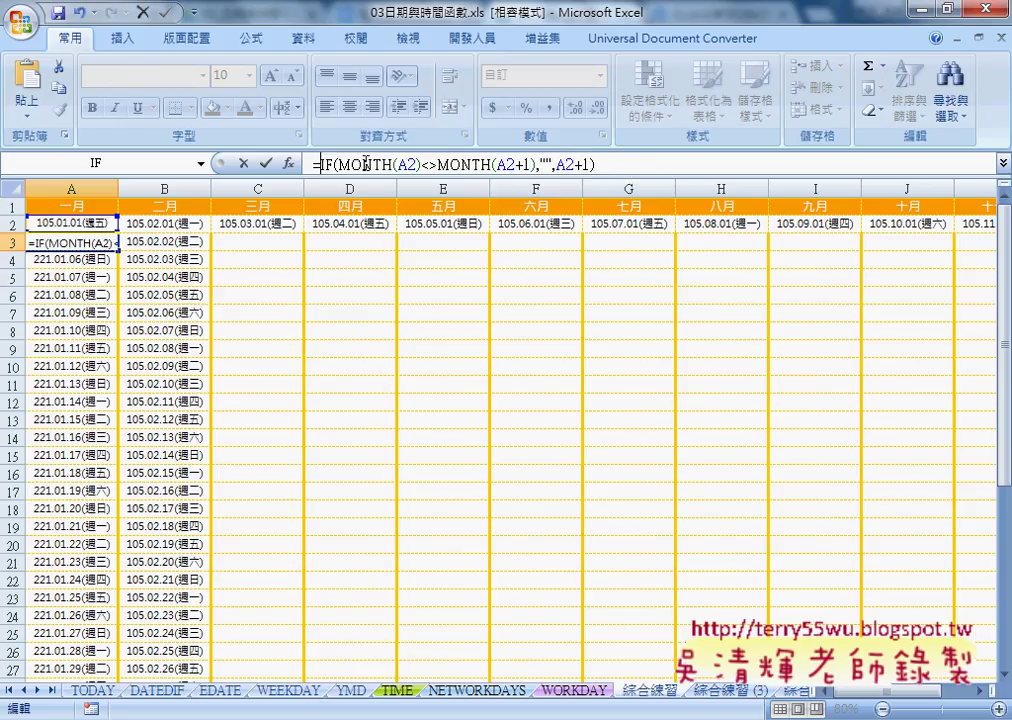
- Fix the IF logical test to MONTH(A2)<>MONTH(A2+1) and confirm the formula
{"action": "left_click", "coordinate": [289, 163]}
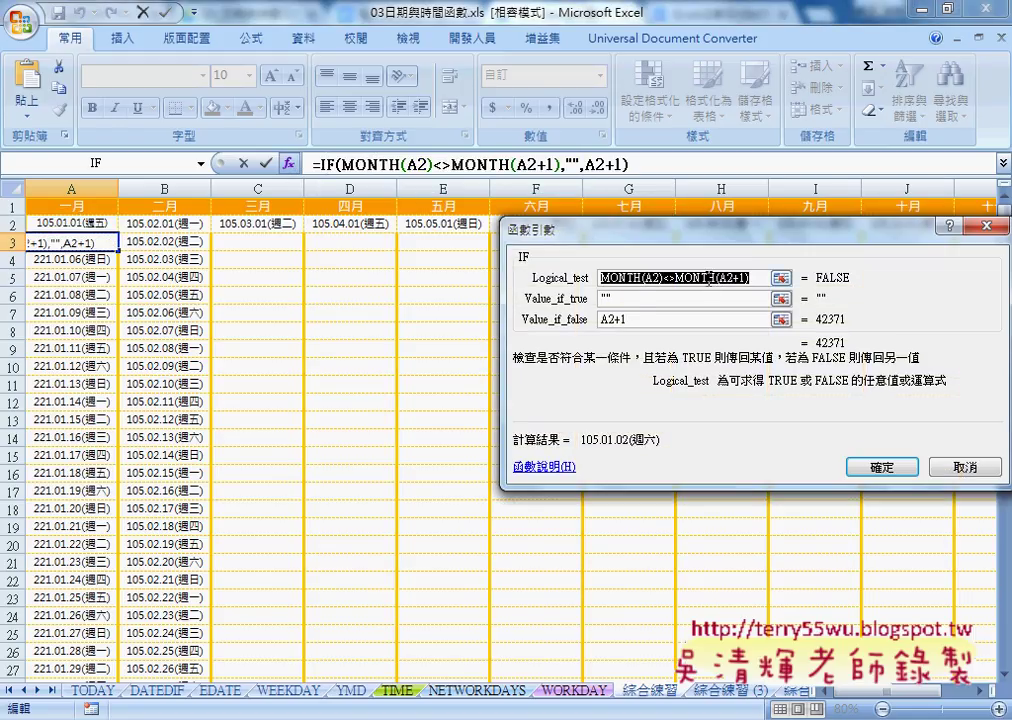
{"action": "left_click_drag", "start_coordinate": [727, 278], "coordinate": [748, 278]}
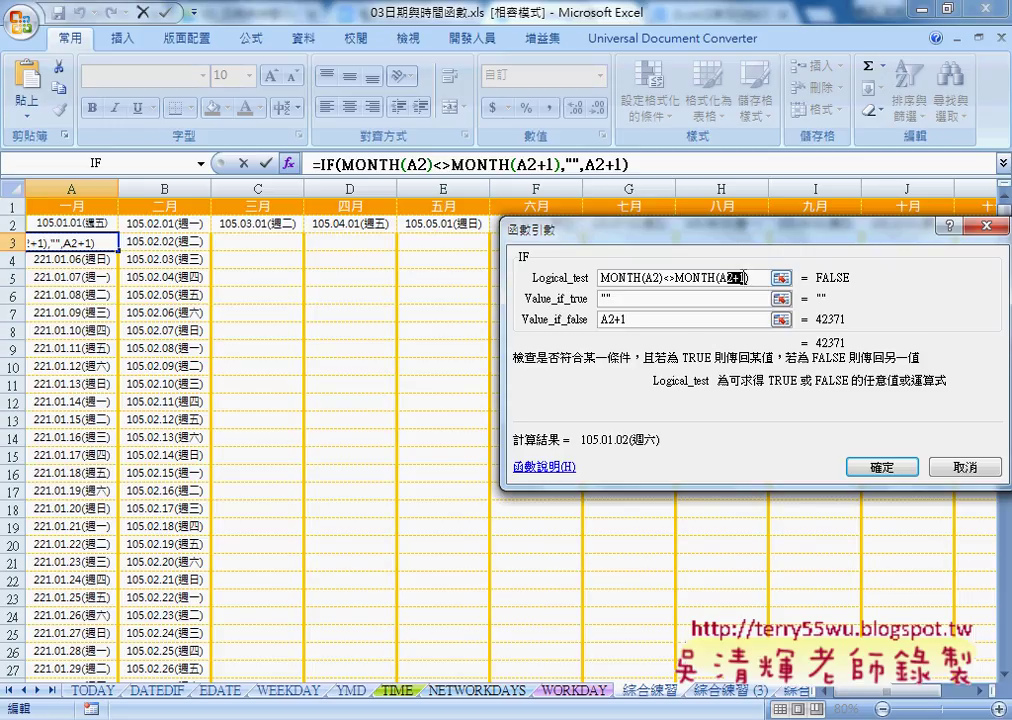
{"action": "right_click", "coordinate": [752, 278]}
{"action": "left_click", "coordinate": [790, 290]}
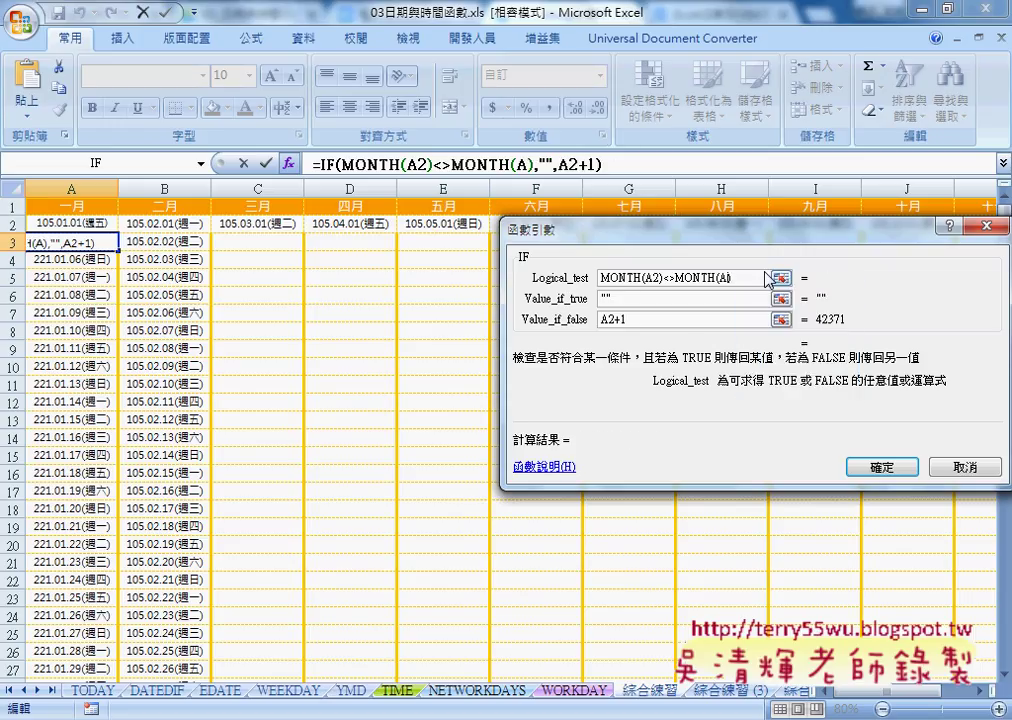
{"action": "type", "text": "2"}
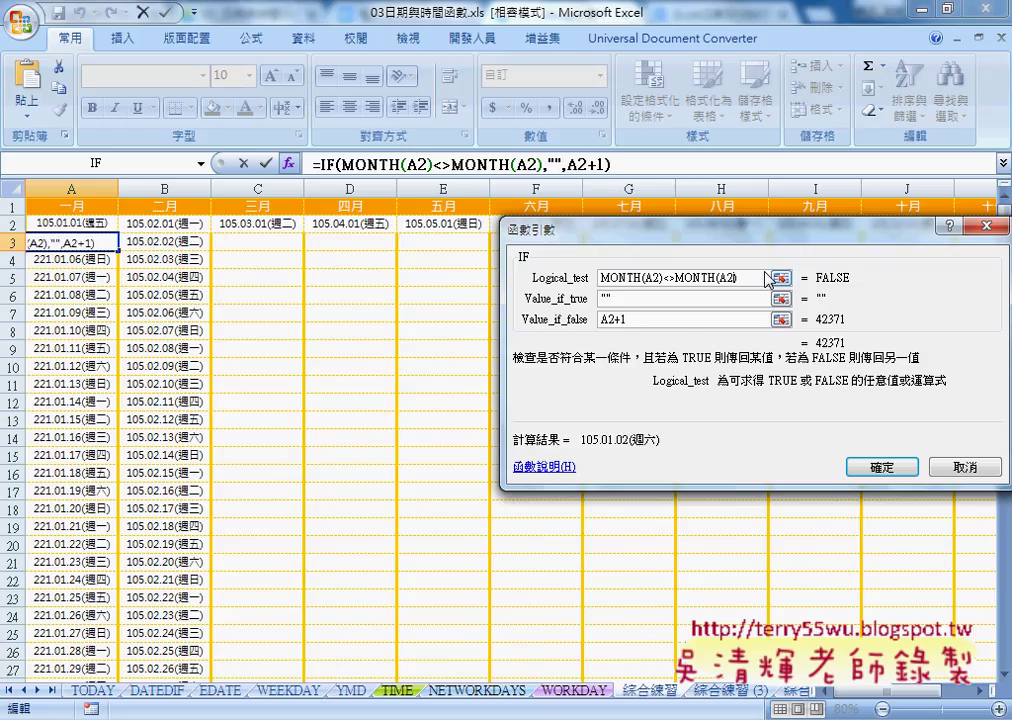
{"action": "type", "text": "+1"}
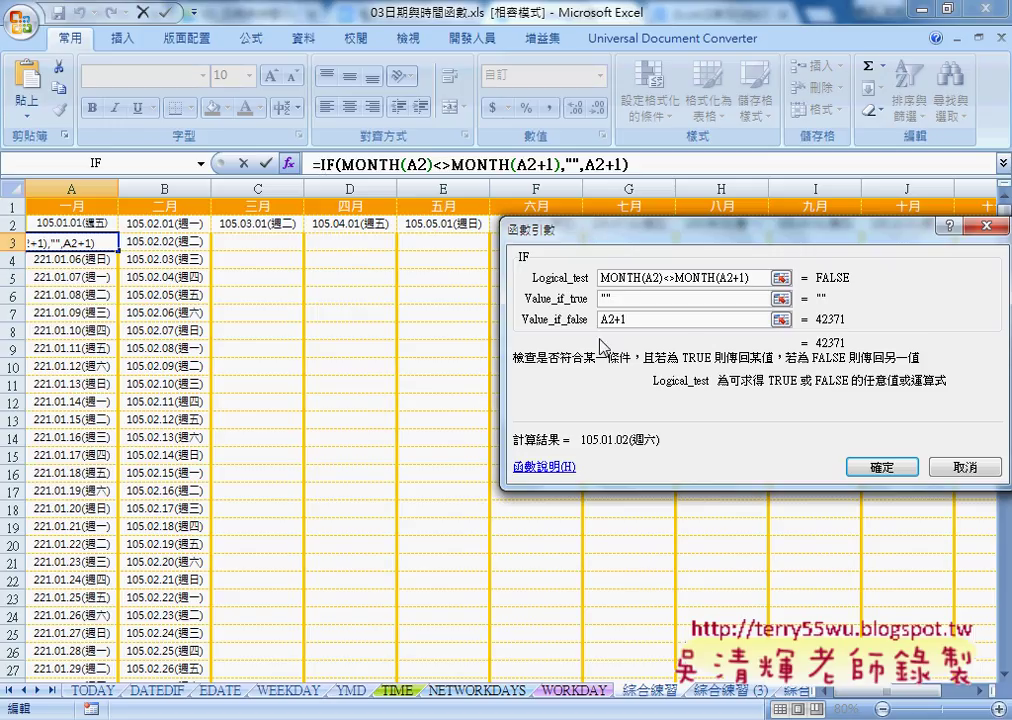
{"action": "left_click", "coordinate": [881, 474]}
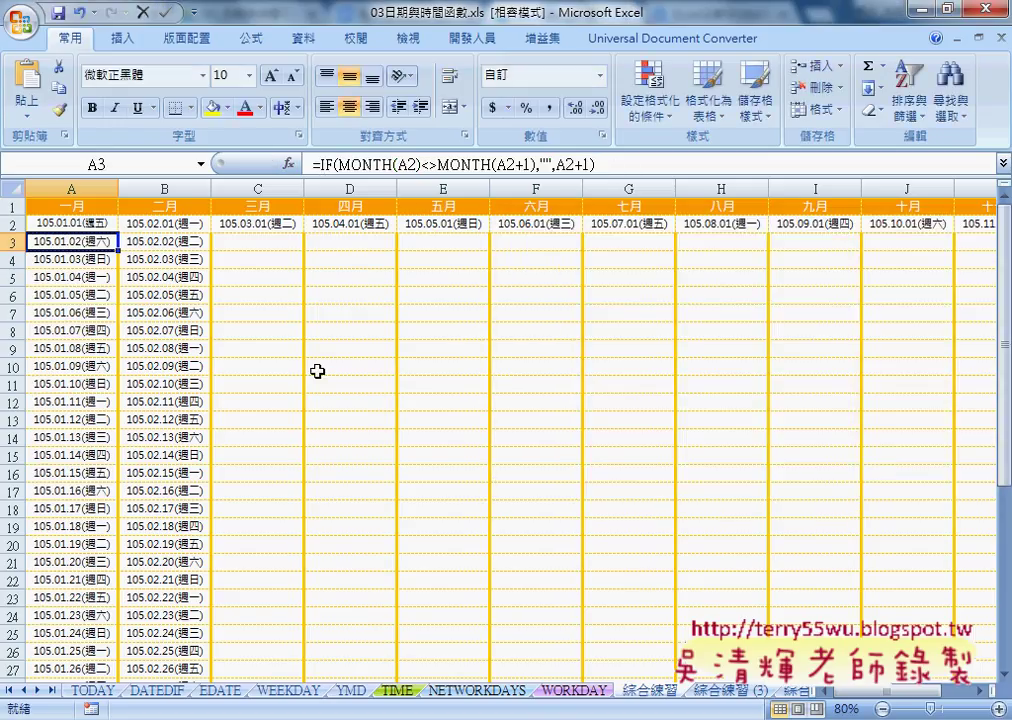
- Fill A3's formula to row 32 in columns A–B, then inspect B31 (blank) and B32 (#VALUE!)
{"action": "mouse_move", "coordinate": [118, 250]}
{"action": "left_mouse_down"}
{"action": "mouse_move", "coordinate": [124, 419]}
{"action": "mouse_move", "coordinate": [118, 252]}
{"action": "left_mouse_up"}
{"action": "mouse_move", "coordinate": [118, 249]}
{"action": "left_mouse_down"}
{"action": "mouse_move", "coordinate": [110, 700]}
{"action": "mouse_move", "coordinate": [90, 647]}
{"action": "mouse_move", "coordinate": [193, 661]}
{"action": "left_mouse_up"}
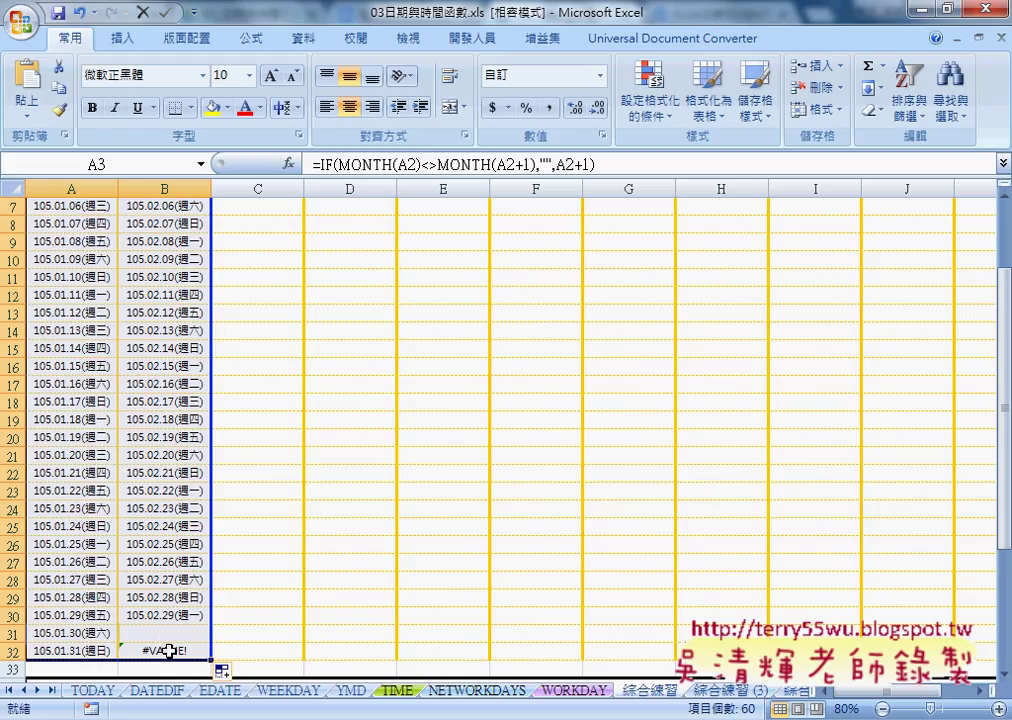
{"action": "left_click", "coordinate": [169, 651]}
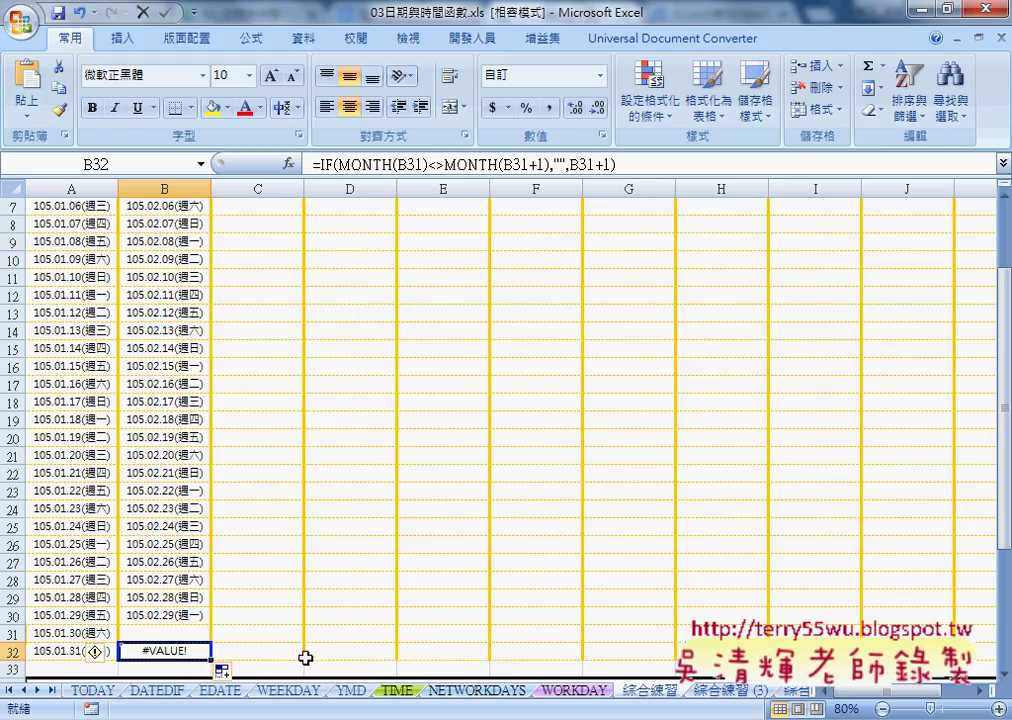
{"action": "left_click", "coordinate": [194, 633]}
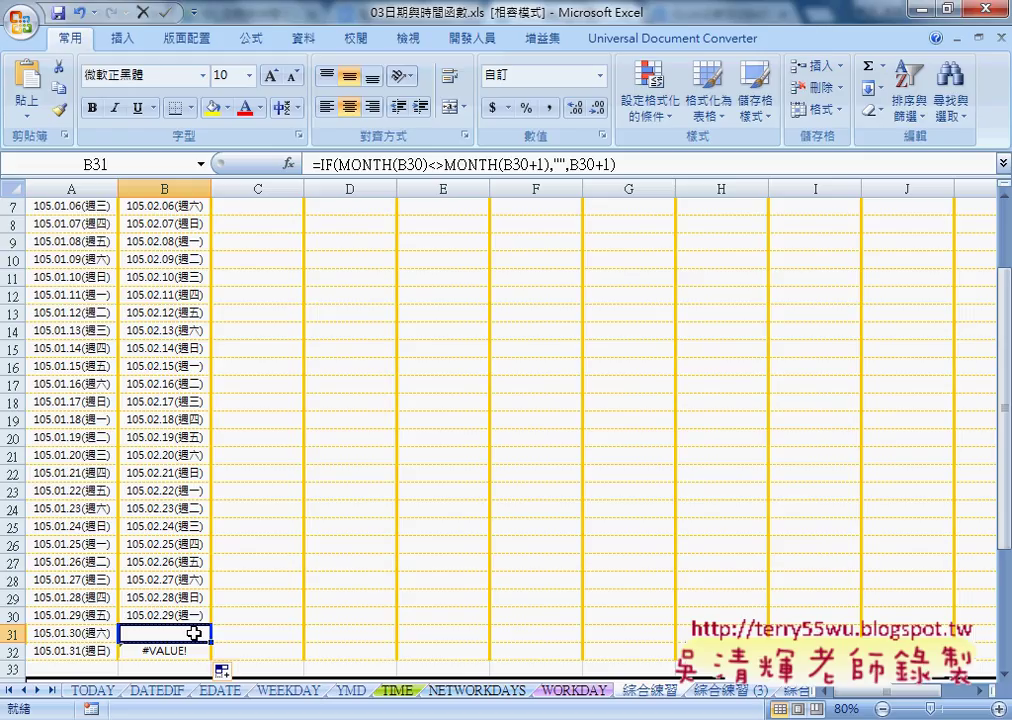
{"action": "scroll", "coordinate": [100, 436], "scroll_direction": "up", "scroll_amount": 2}
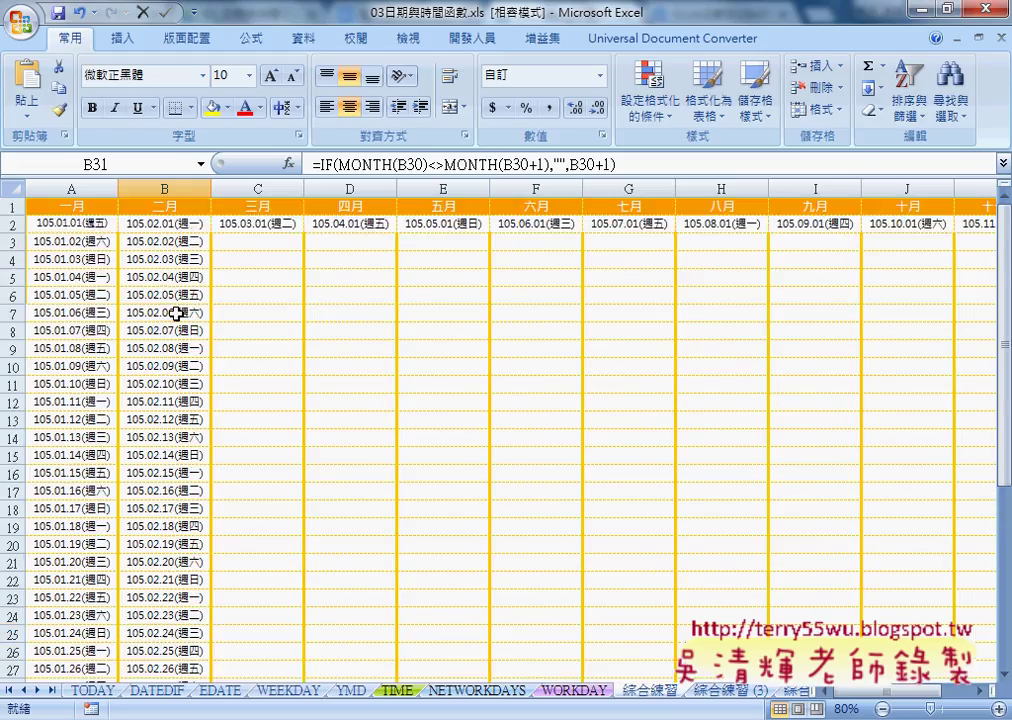
- Cut A3's IF formula out of the formula bar, leaving only the equals sign
{"action": "left_click", "coordinate": [70, 241]}
{"action": "left_click", "coordinate": [595, 163]}
{"action": "left_click_drag", "start_coordinate": [595, 163], "coordinate": [321, 163]}
{"action": "key", "text": "ctrl+c"}
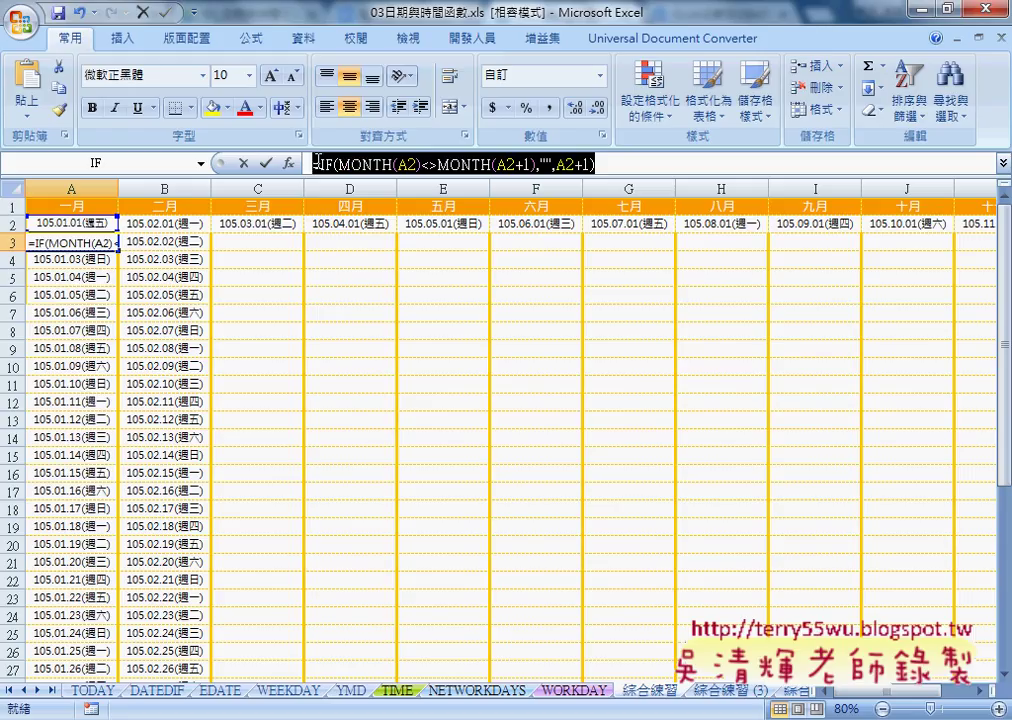
{"action": "right_click", "coordinate": [344, 162]}
{"action": "left_click", "coordinate": [400, 179]}
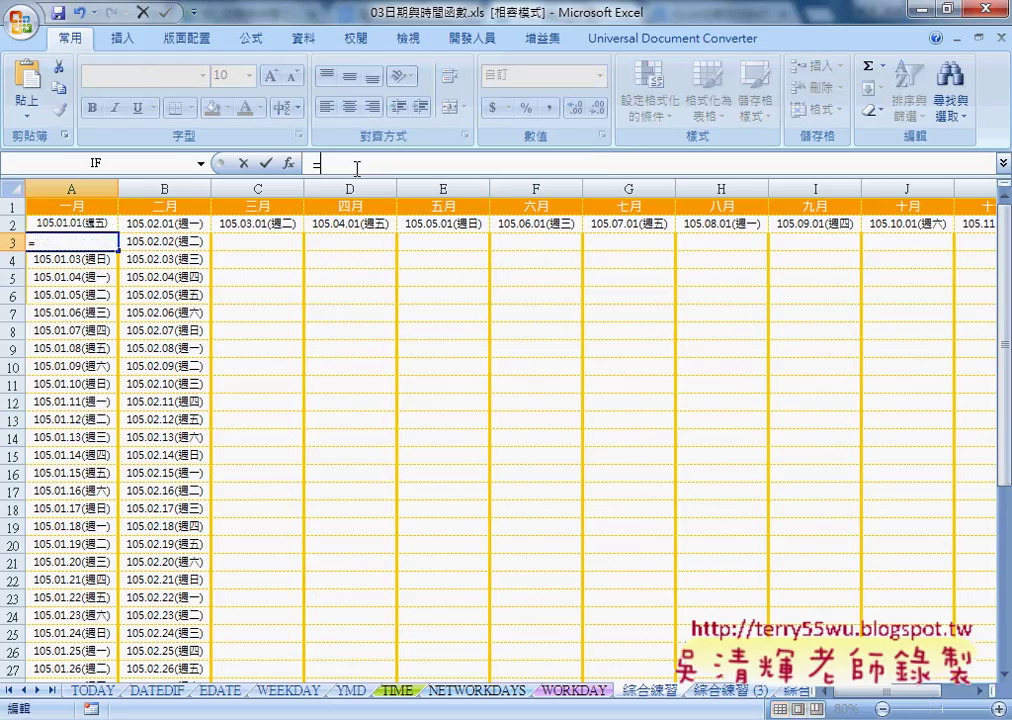
- Insert IFERROR with the pasted IF formula as Value and "" as Value_if_error
{"action": "left_click", "coordinate": [288, 163]}
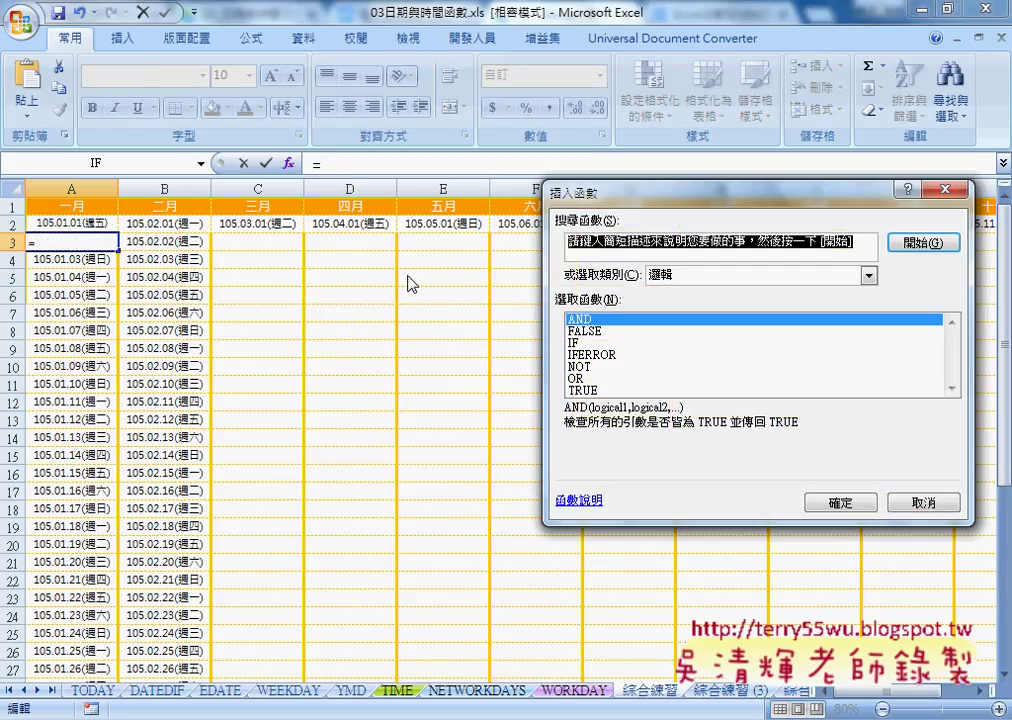
{"action": "left_click", "coordinate": [593, 355]}
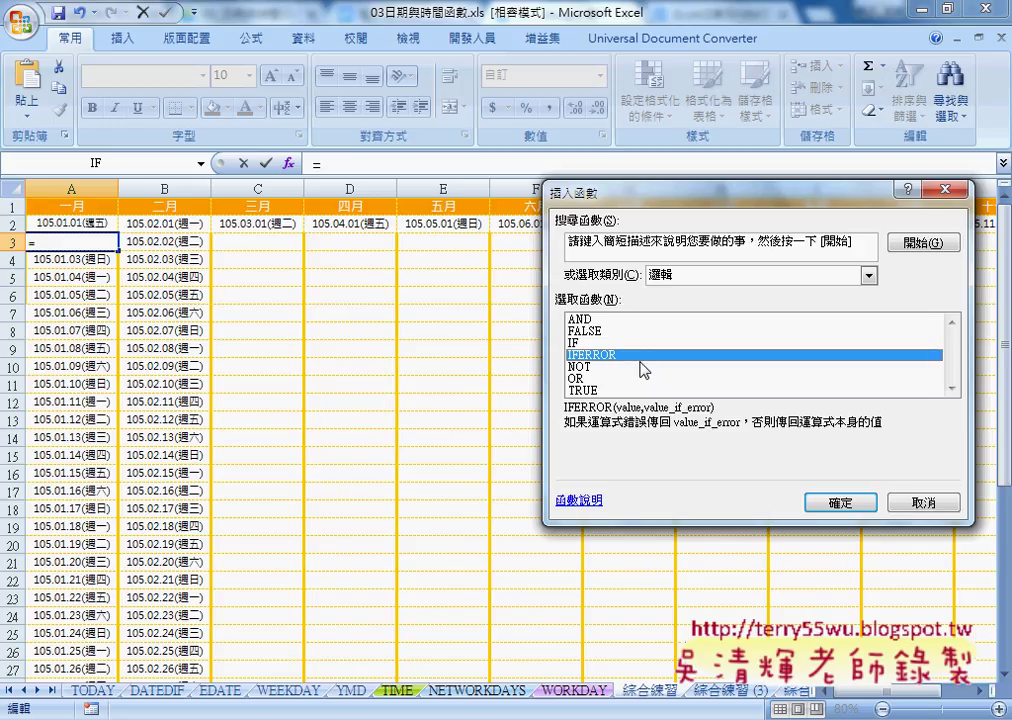
{"action": "left_click", "coordinate": [838, 502]}
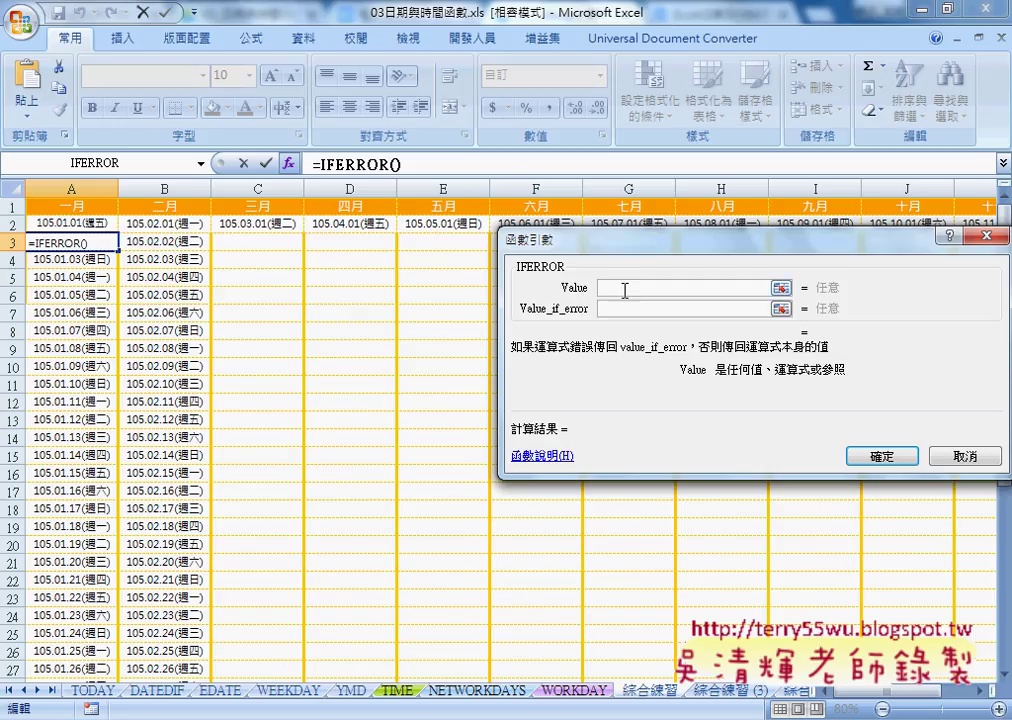
{"action": "right_click", "coordinate": [624, 290]}
{"action": "left_click", "coordinate": [650, 347]}
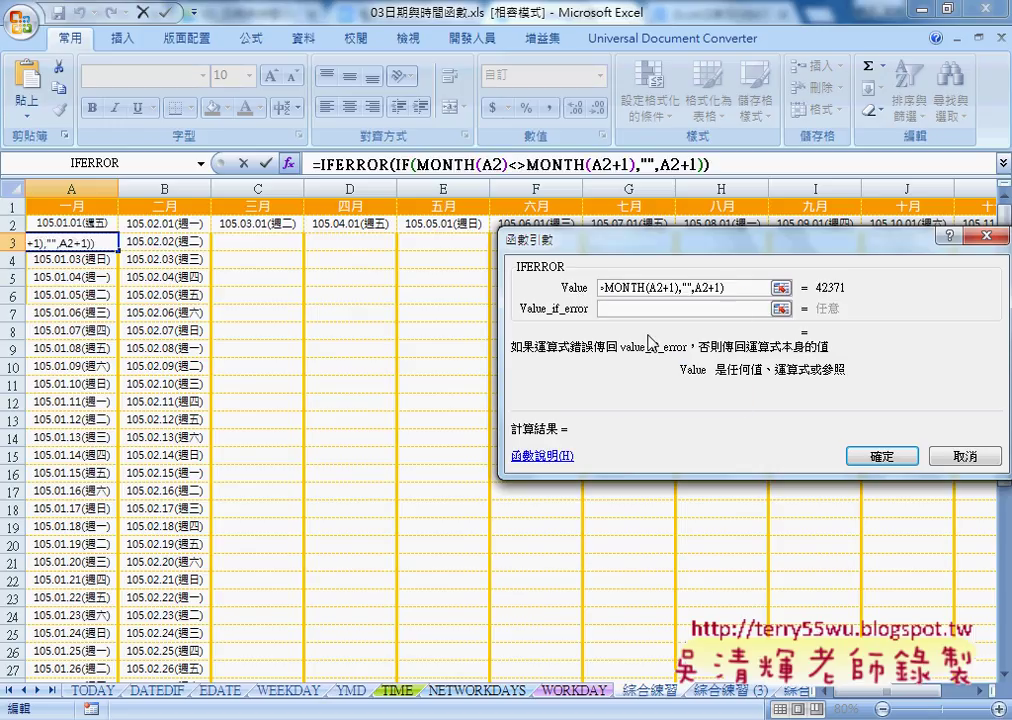
{"action": "left_click", "coordinate": [676, 308]}
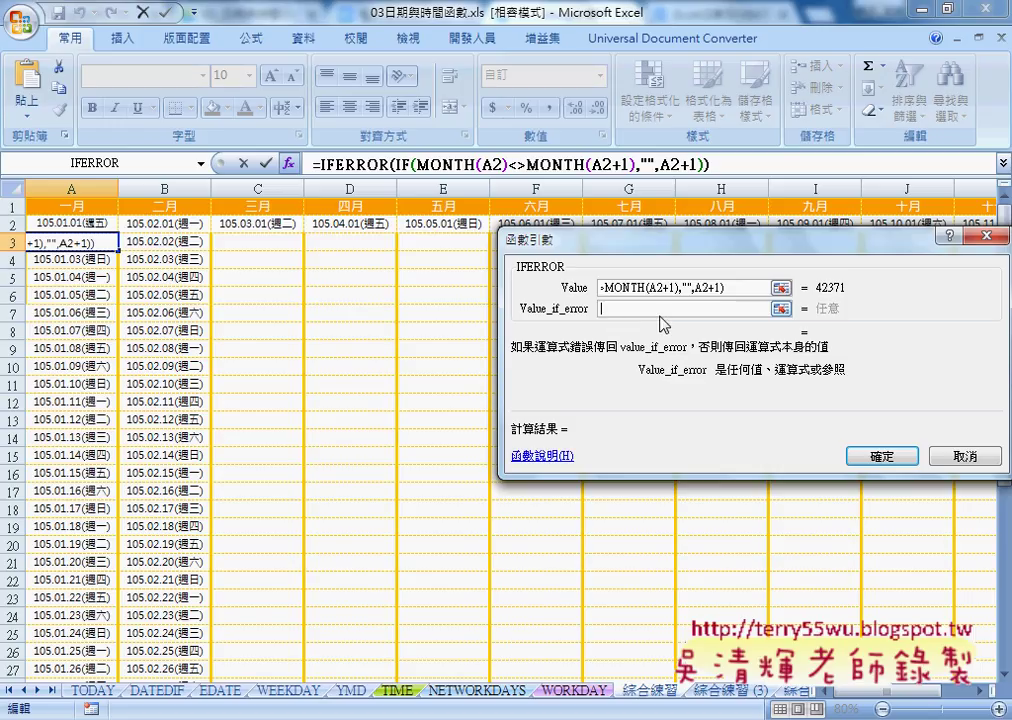
{"action": "type", "text": "\"\""}
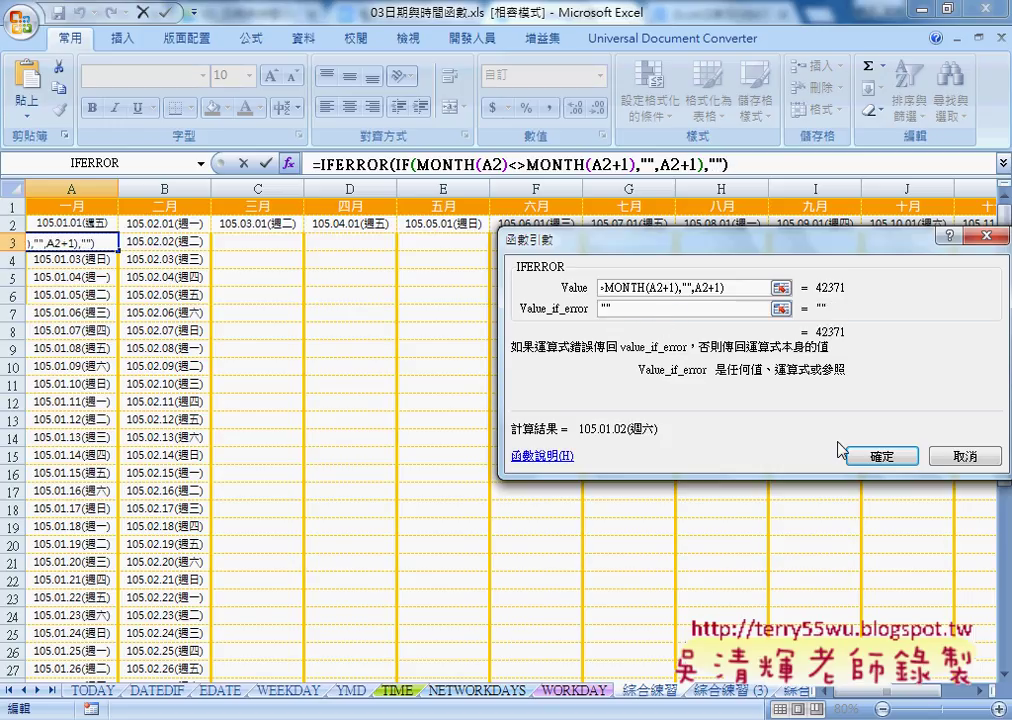
{"action": "left_click", "coordinate": [876, 456]}
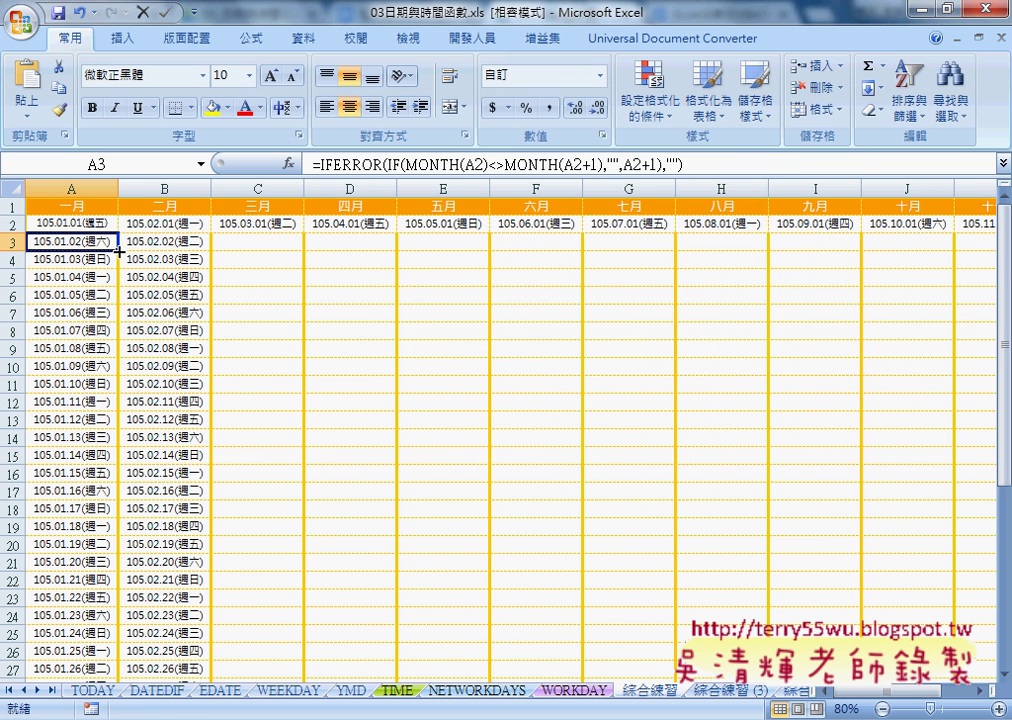
- Fill A3's IFERROR formula down to row 32 and across columns A through L
{"action": "left_click_drag", "start_coordinate": [118, 249], "coordinate": [106, 655]}
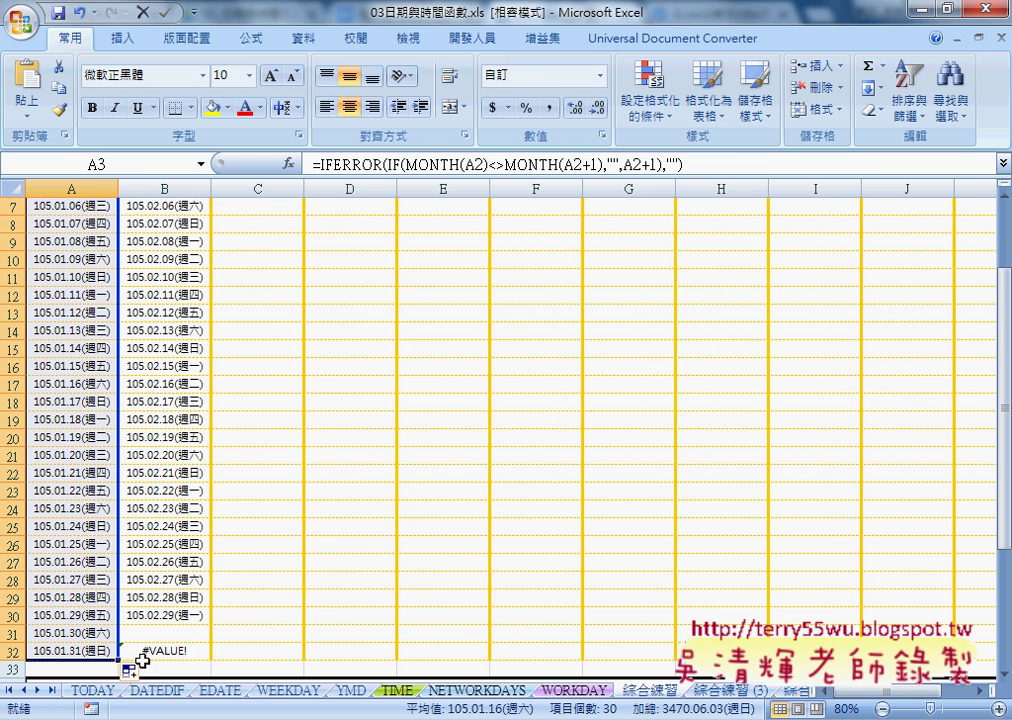
{"action": "left_click_drag", "start_coordinate": [106, 655], "coordinate": [106, 655]}
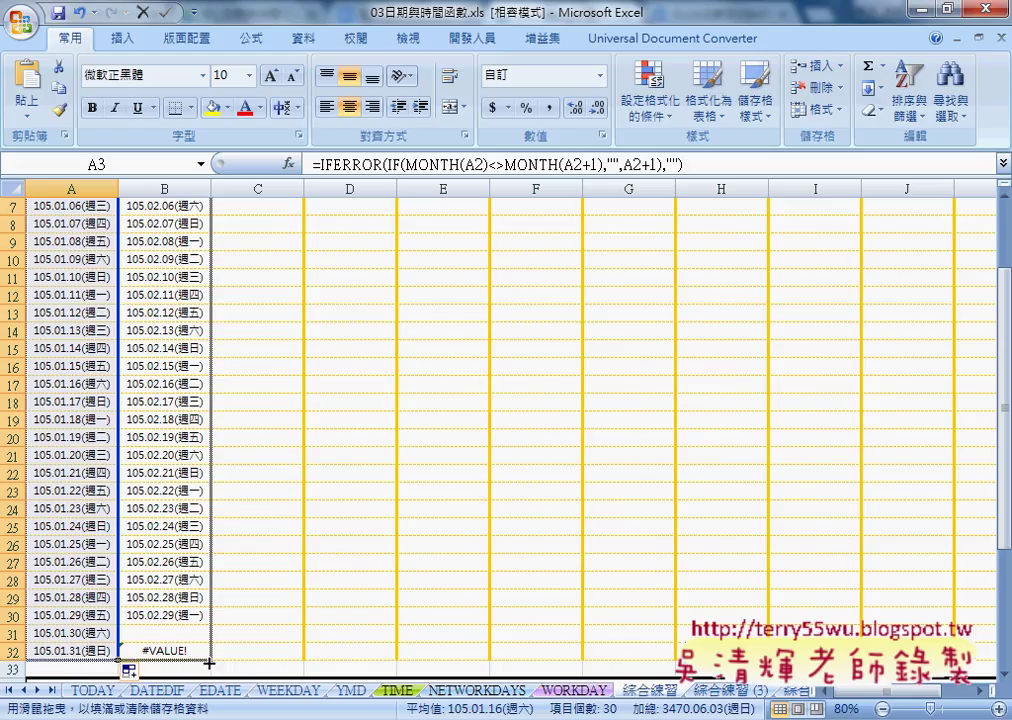
{"action": "mouse_move", "coordinate": [209, 663]}
{"action": "left_mouse_down"}
{"action": "mouse_move", "coordinate": [950, 655]}
{"action": "mouse_move", "coordinate": [765, 650]}
{"action": "mouse_move", "coordinate": [858, 652]}
{"action": "left_mouse_up"}
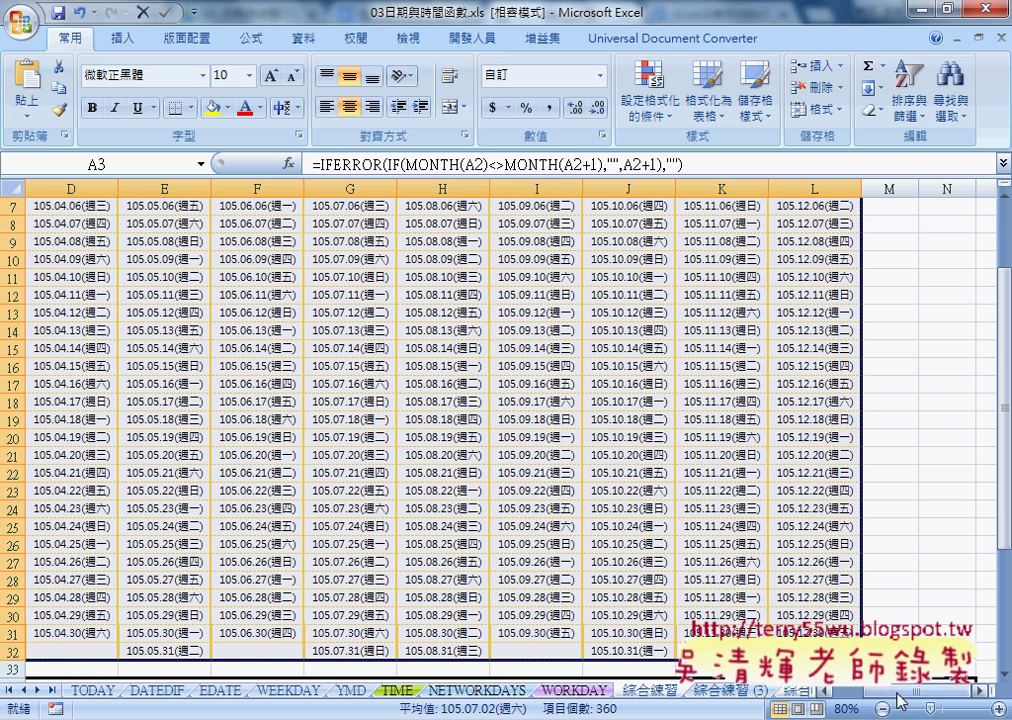
{"action": "key", "text": "ctrl+Home"}
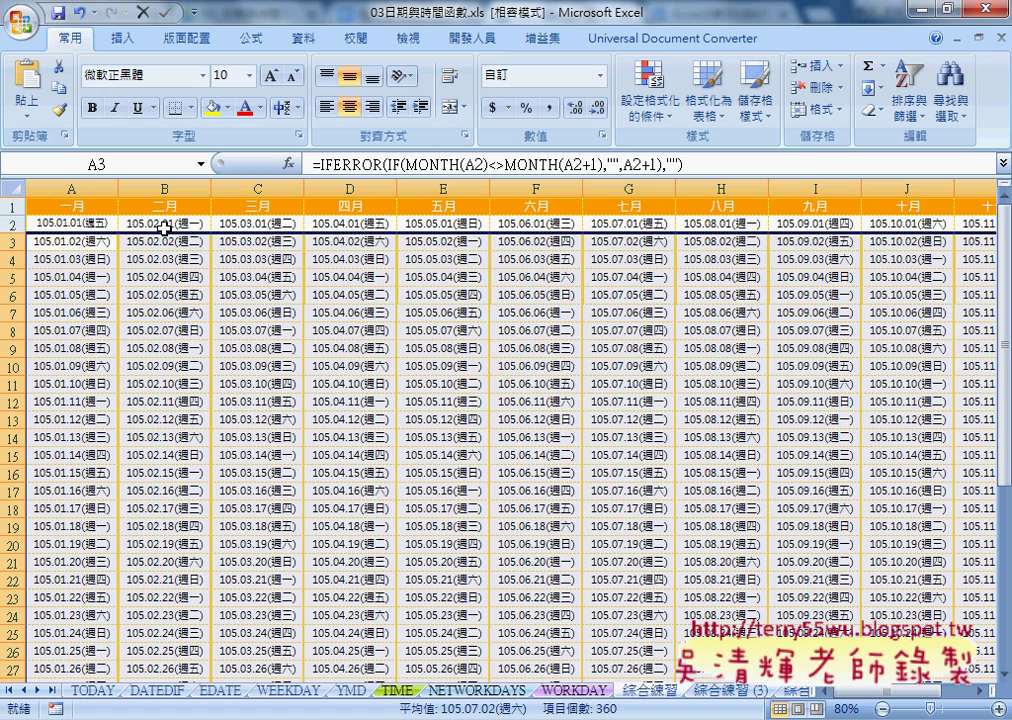
{"action": "left_click", "coordinate": [165, 224]}
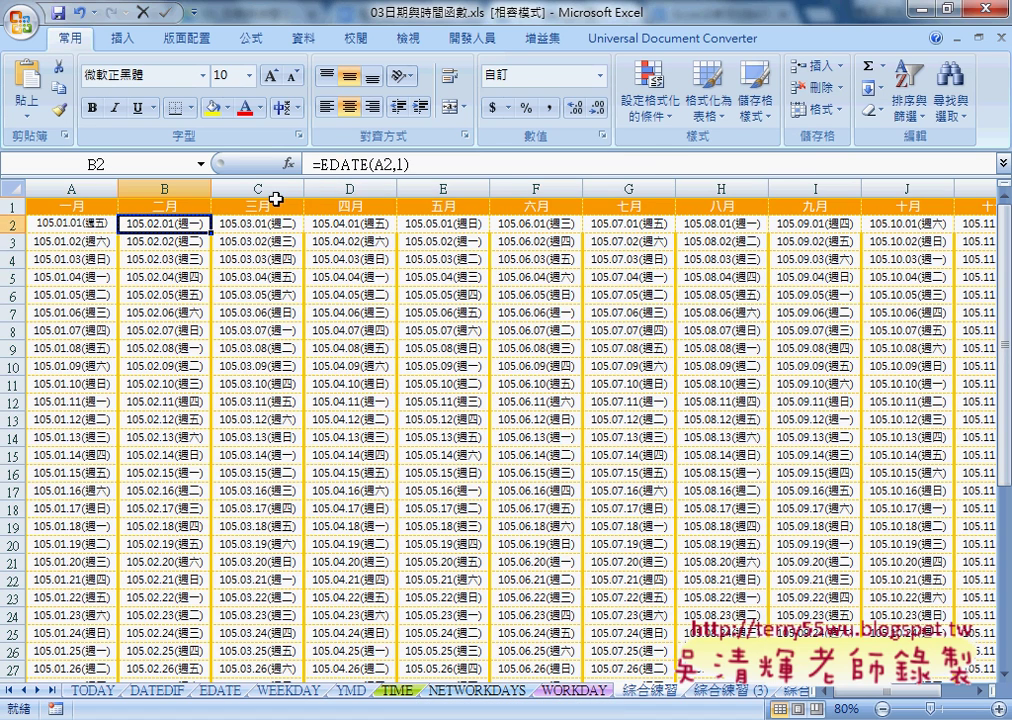
{"action": "left_click", "coordinate": [80, 242]}
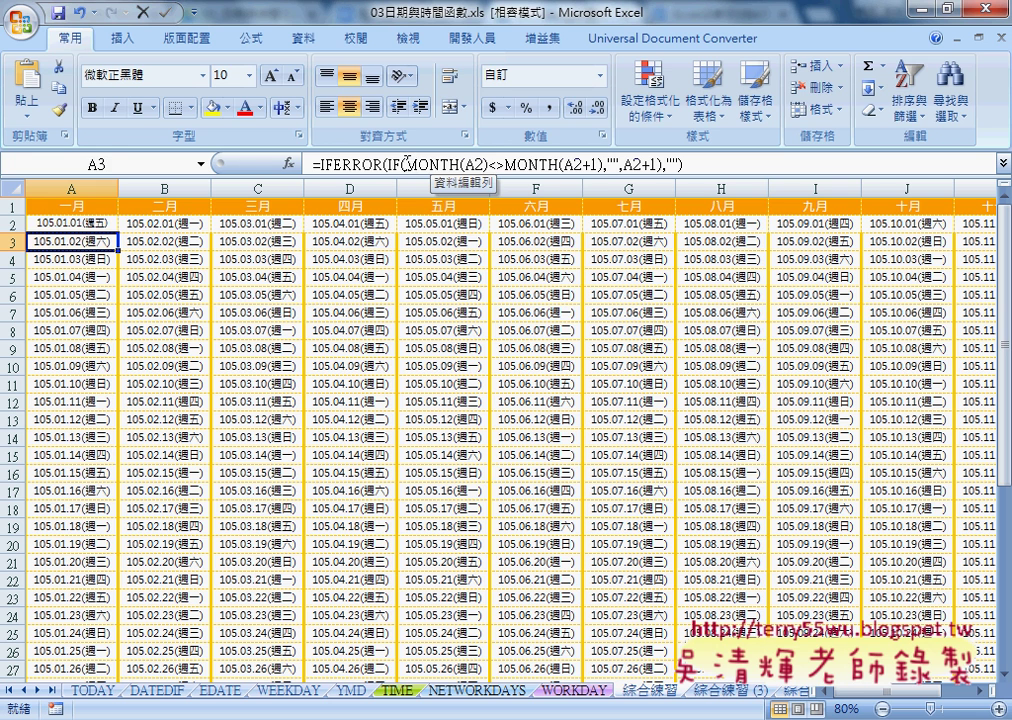
{"action": "left_click_drag", "start_coordinate": [406, 164], "coordinate": [601, 168]}
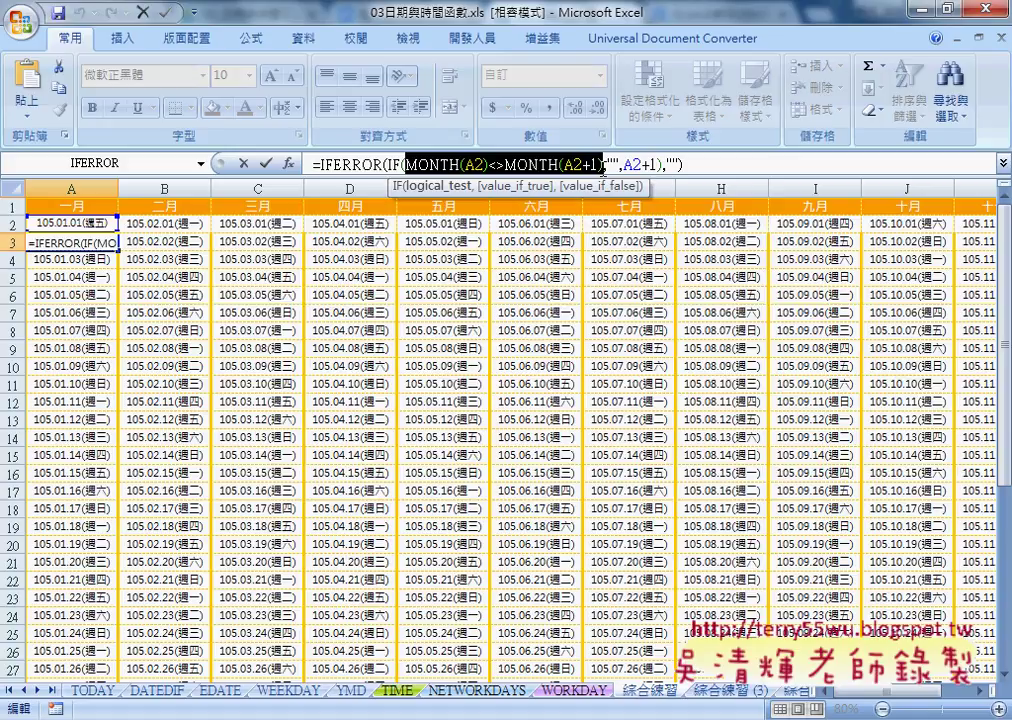
{"action": "left_click_drag", "start_coordinate": [320, 164], "coordinate": [381, 164]}
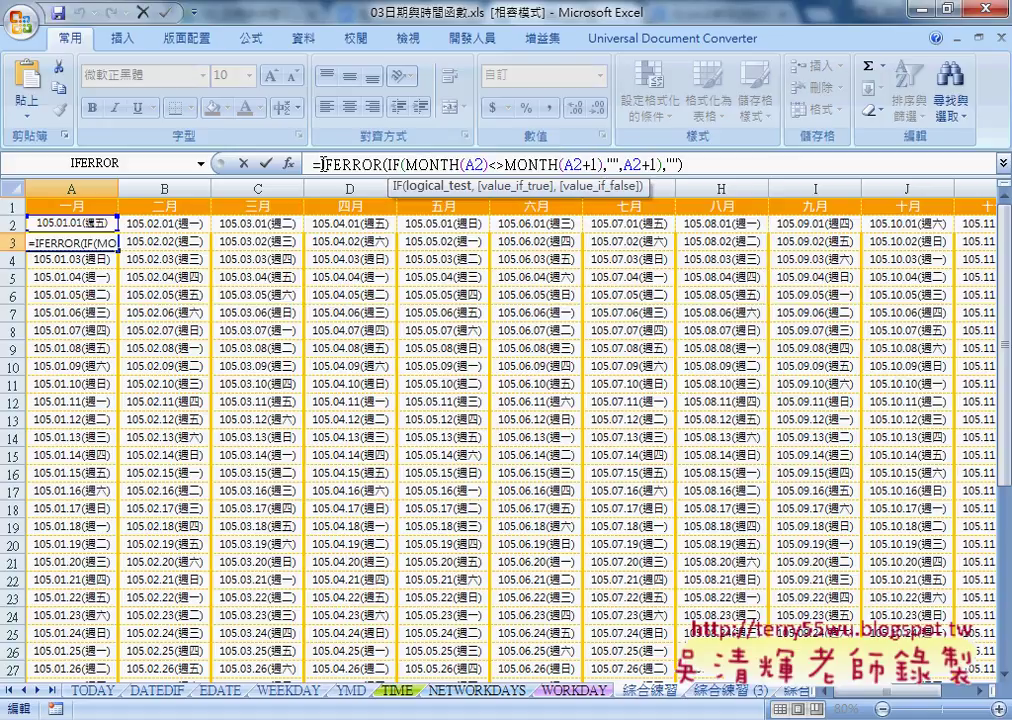